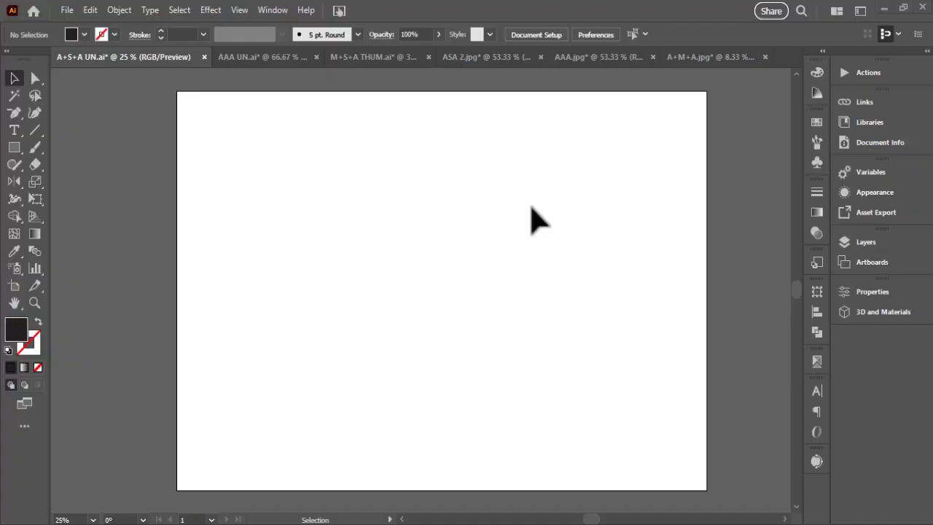
- Draw a tall black rectangle and round its corners fully into a pill
click(14, 147)
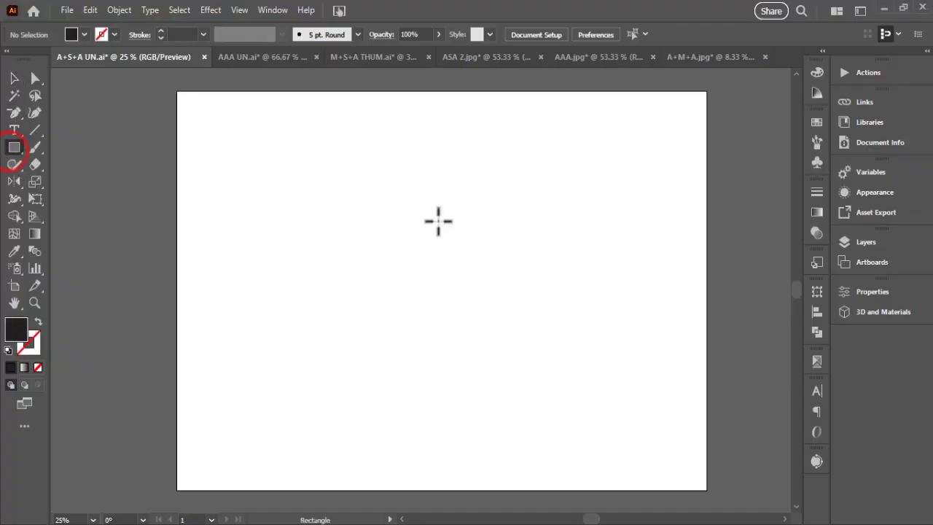
click(465, 156)
drag(508, 319, 539, 331)
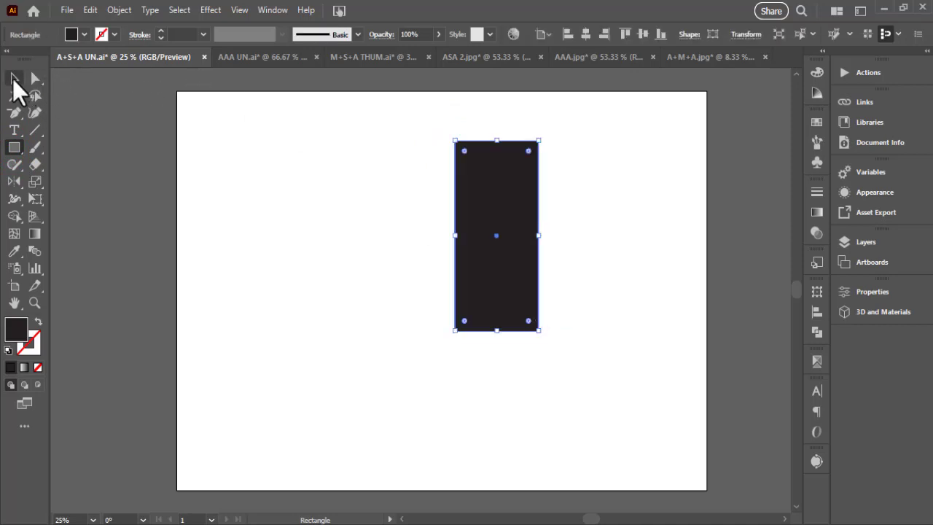
click(35, 79)
drag(464, 151, 578, 223)
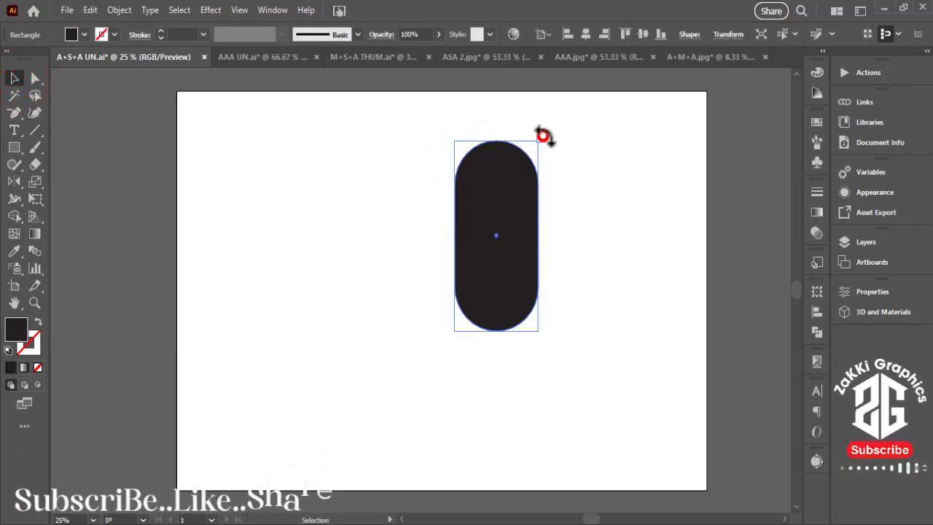
- Cross a 90° rotated copy of the pill and merge the lobes into a heart with Shape Builder
drag(543, 136, 652, 252)
click(646, 247)
drag(383, 170, 663, 313)
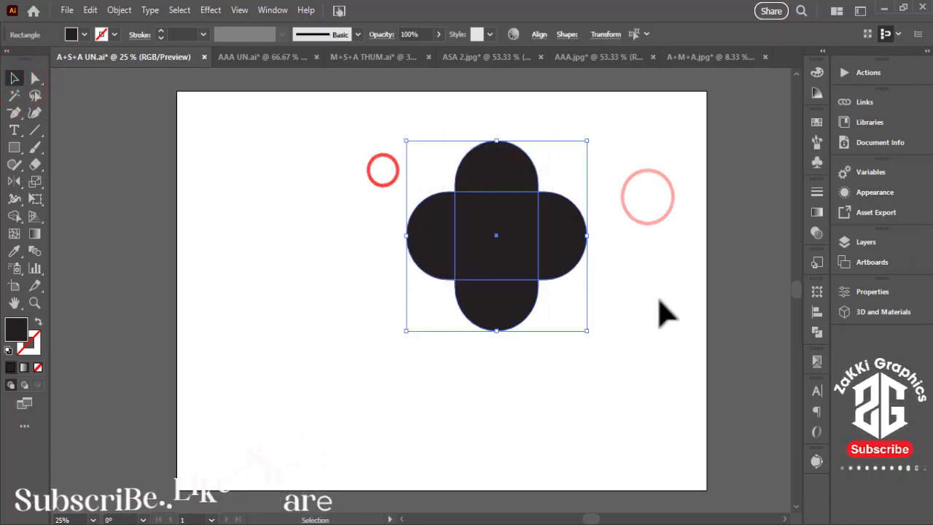
click(14, 216)
mouse_move(502, 178)
mouse_down()
mouse_move(539, 228)
mouse_move(565, 233)
mouse_up()
alt+click(430, 184)
alt+click(461, 294)
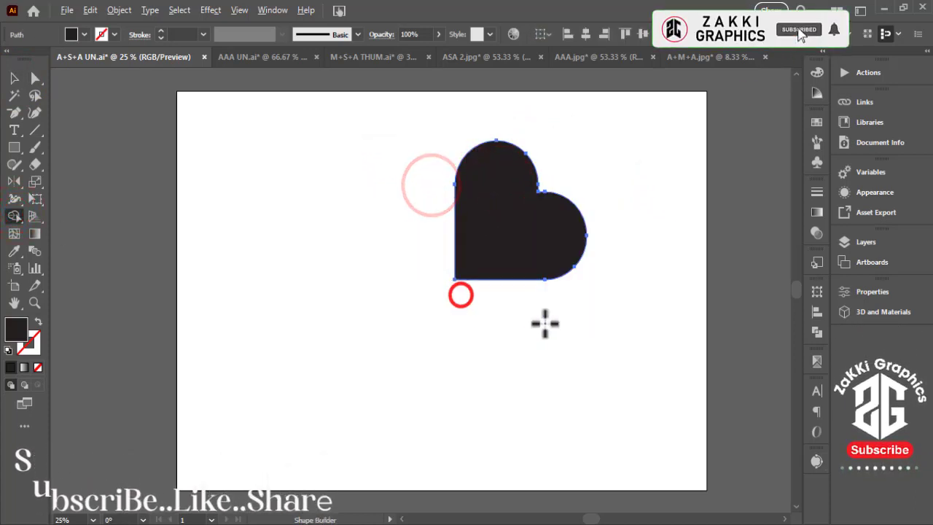
- Rotate the heart 45° upright and move it to the artboard's right
click(14, 77)
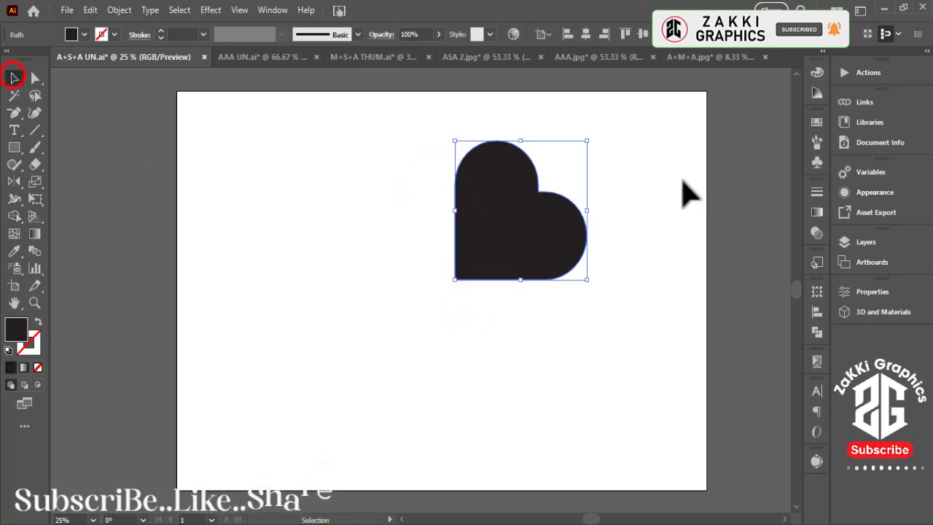
drag(587, 134, 508, 126)
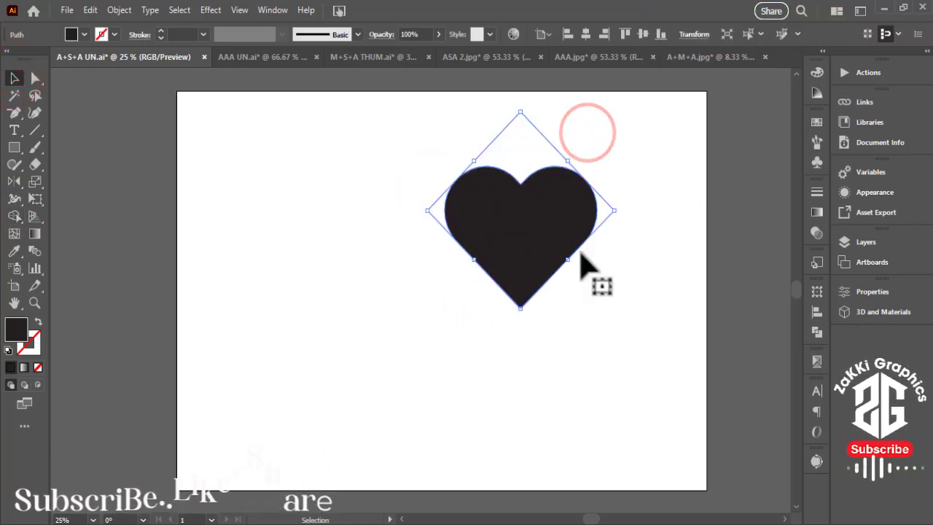
click(640, 301)
drag(519, 235, 667, 298)
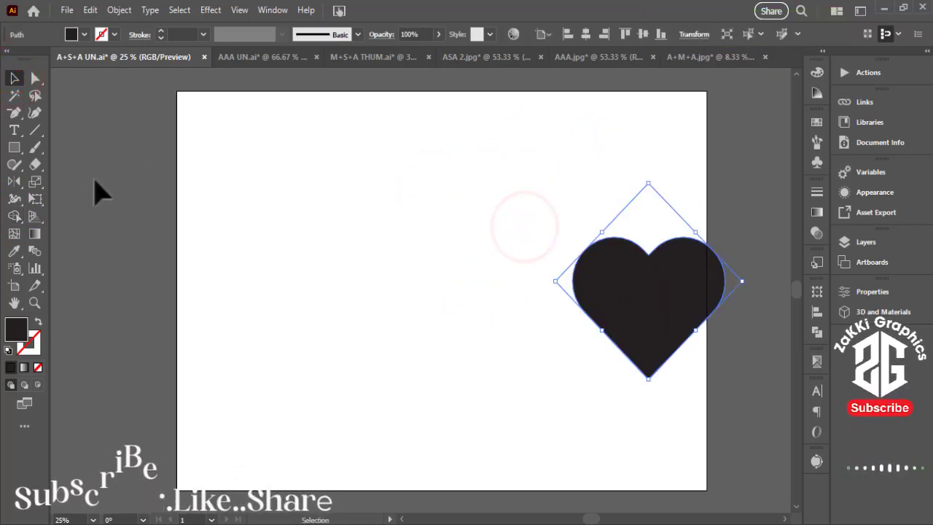
click(34, 130)
- Draw a vertical line near the artboard's left edge with a black 2 pt stroke
drag(198, 151, 205, 397)
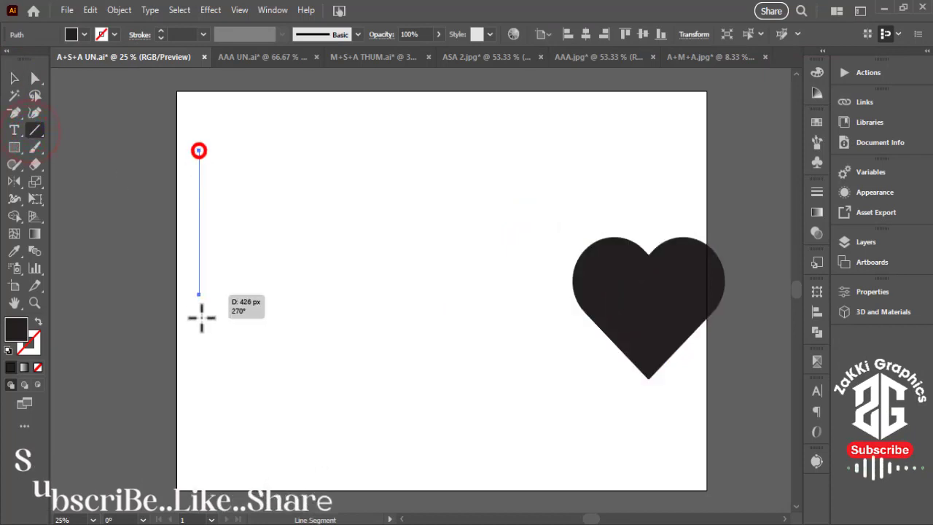
click(14, 78)
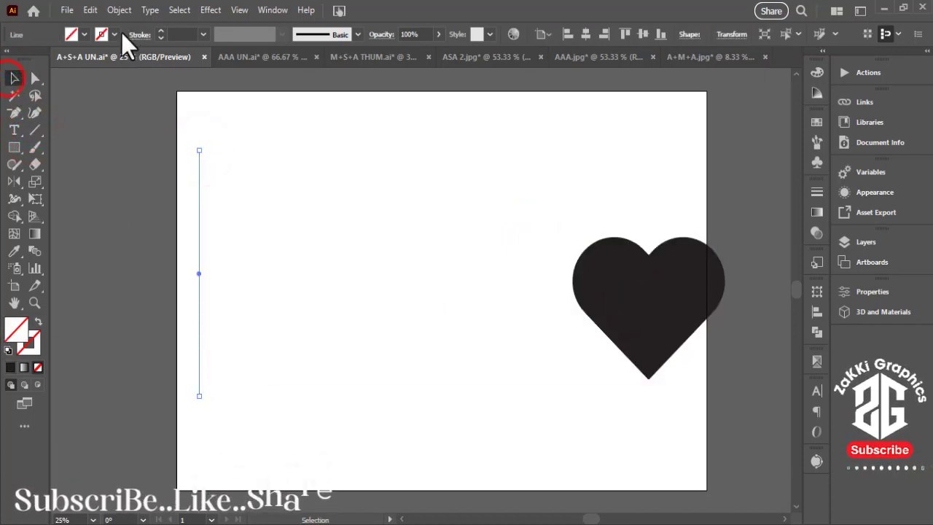
click(114, 34)
click(37, 58)
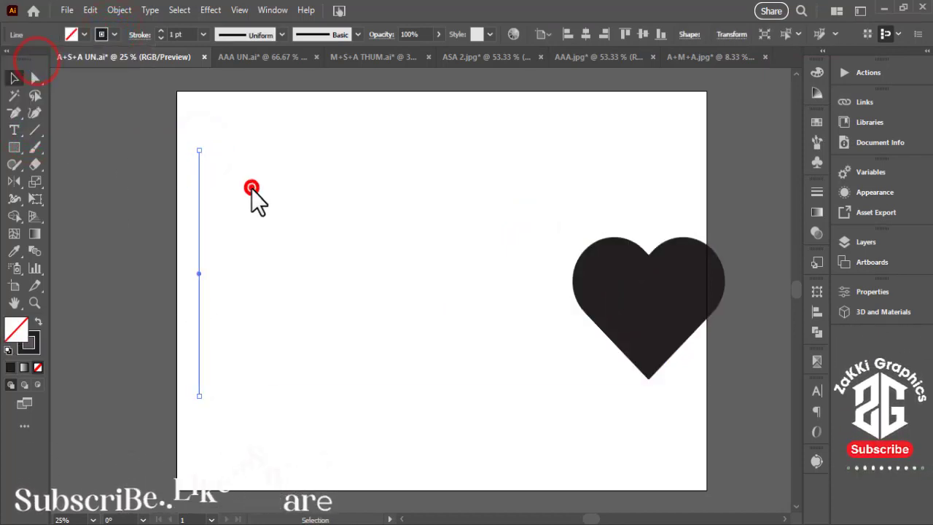
click(251, 189)
click(199, 185)
click(161, 30)
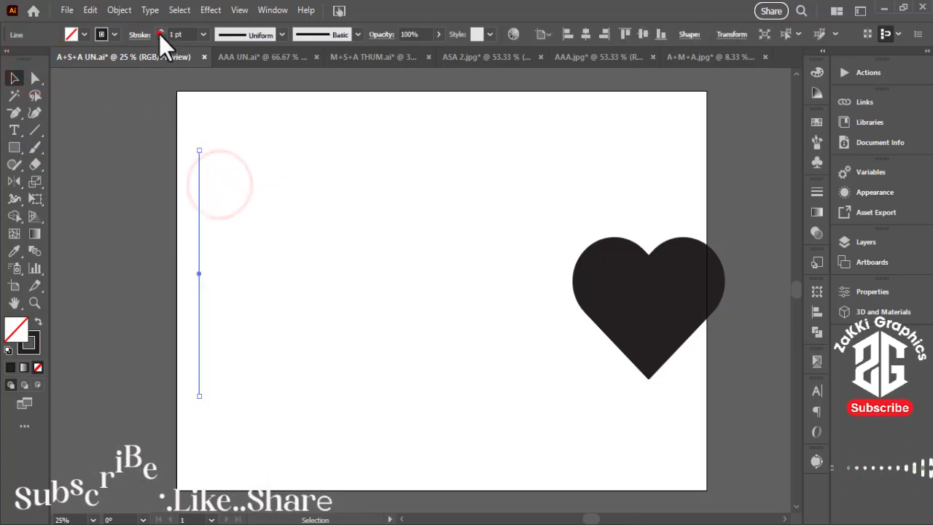
click(280, 277)
- Copy the line 60 px to the right and repeat the copy with Ctrl+D
drag(198, 252, 226, 262)
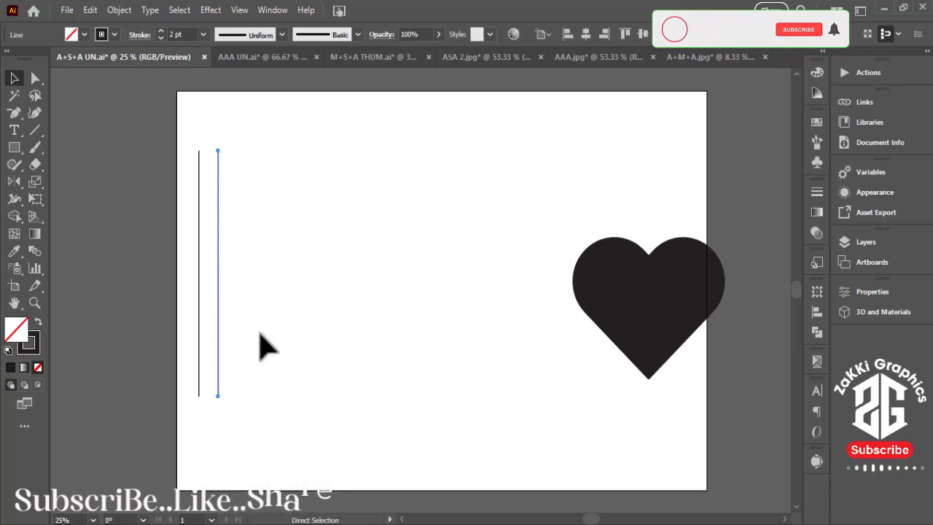
key(ctrl+d)
key(ctrl+d)
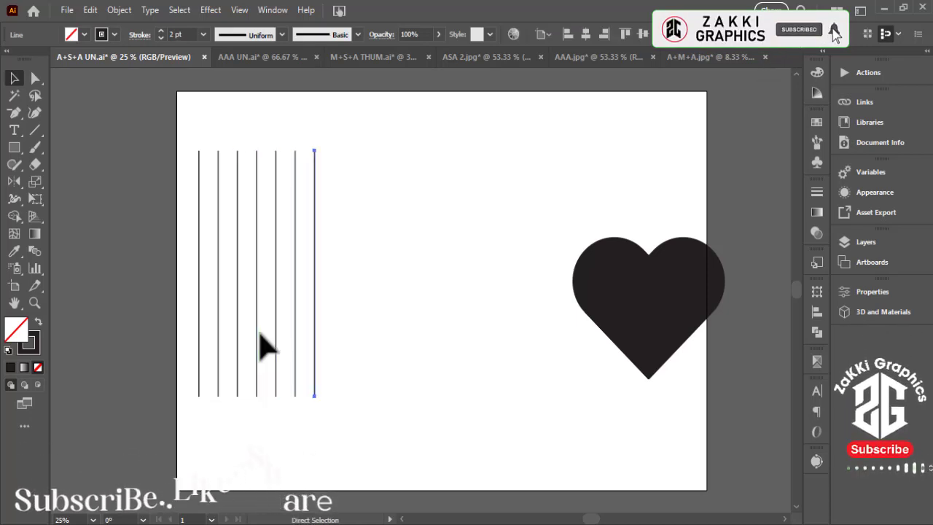
key(ctrl+d)
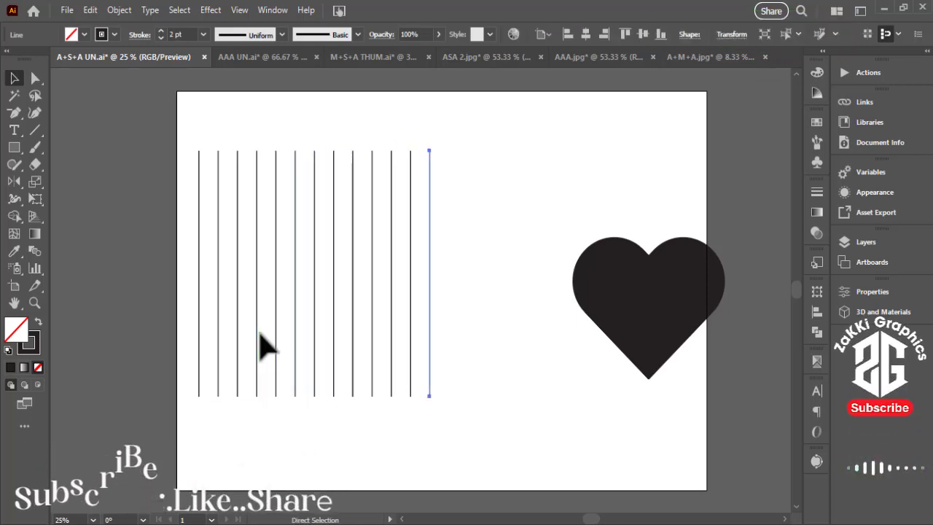
key(ctrl+d)
- Stretch and group the vertical lines, then rotate a copy 90° to form the grid
drag(119, 350, 565, 474)
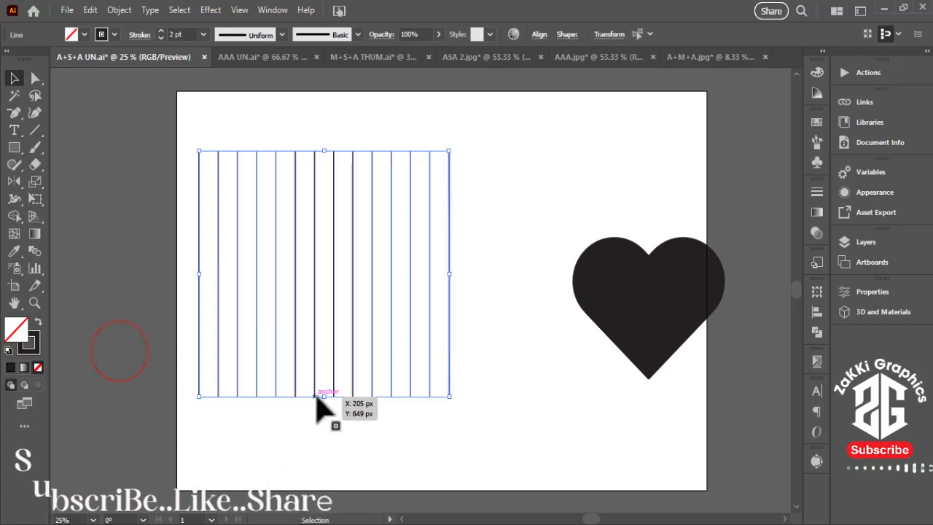
drag(323, 397, 337, 465)
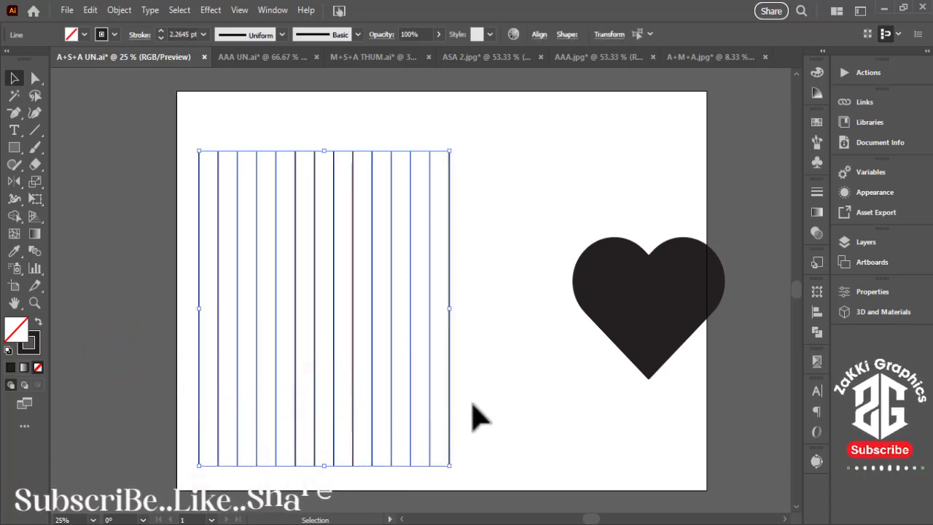
key(ctrl+g)
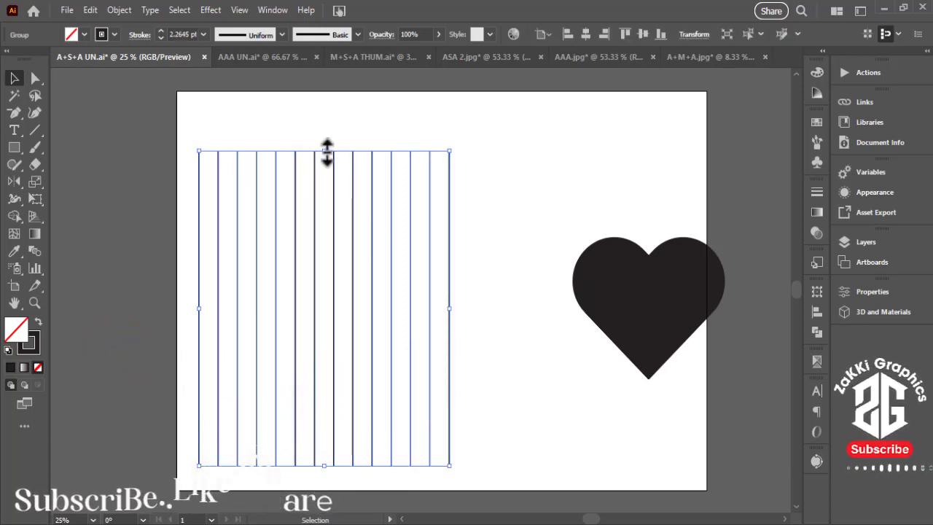
drag(326, 151, 323, 111)
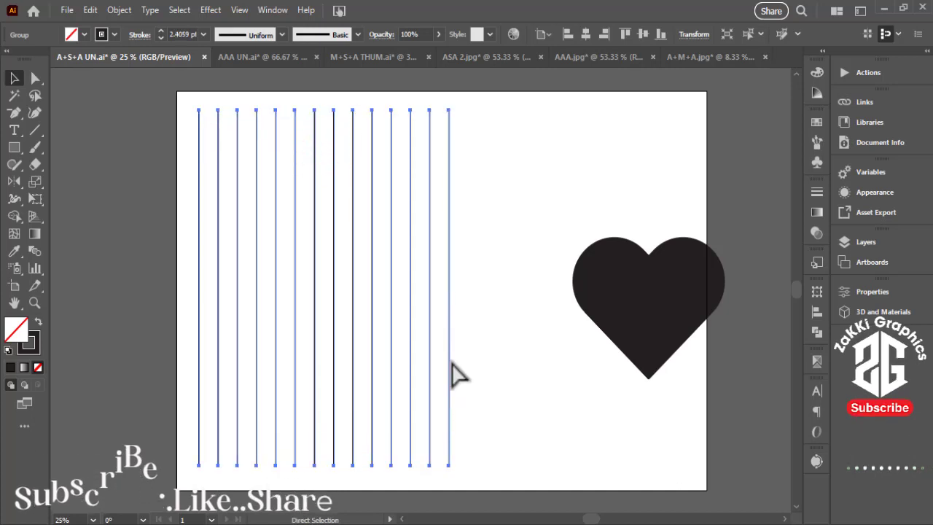
mouse_move(454, 102)
mouse_down()
mouse_move(575, 407)
mouse_move(584, 407)
mouse_up()
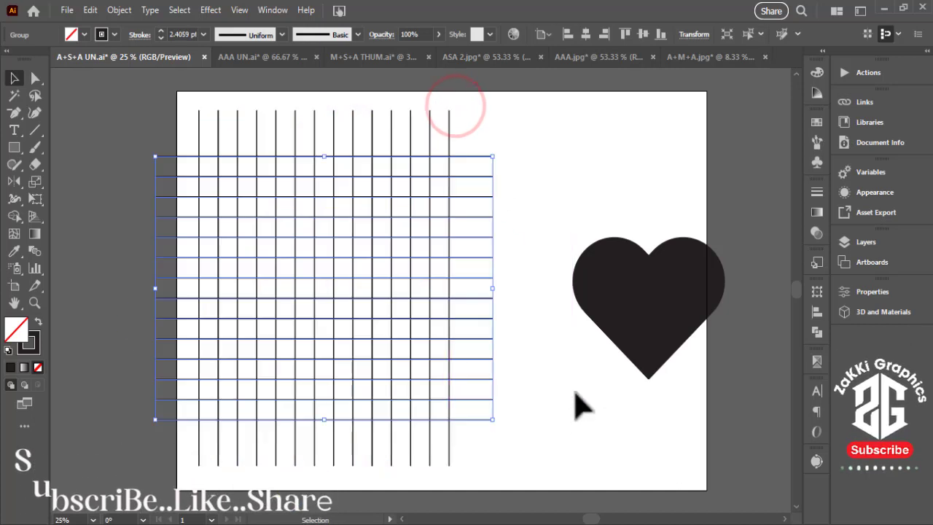
click(585, 423)
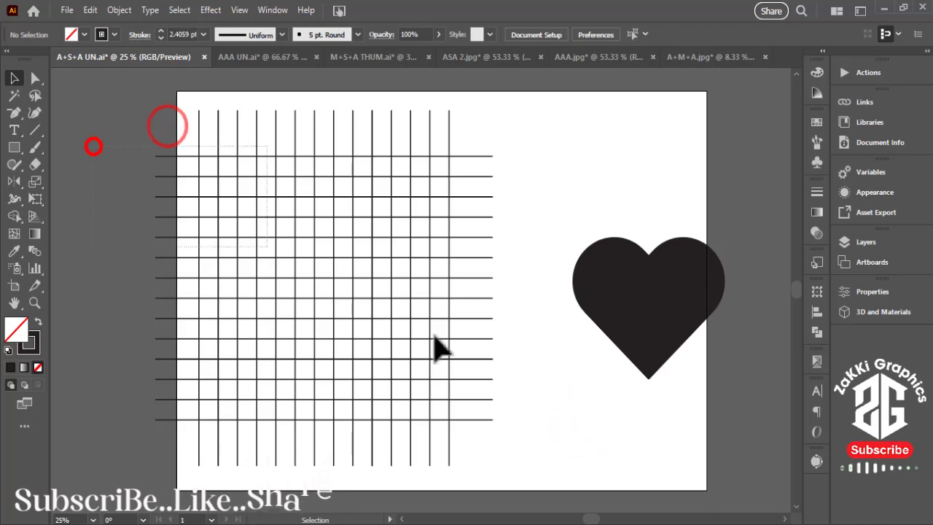
drag(150, 182, 489, 370)
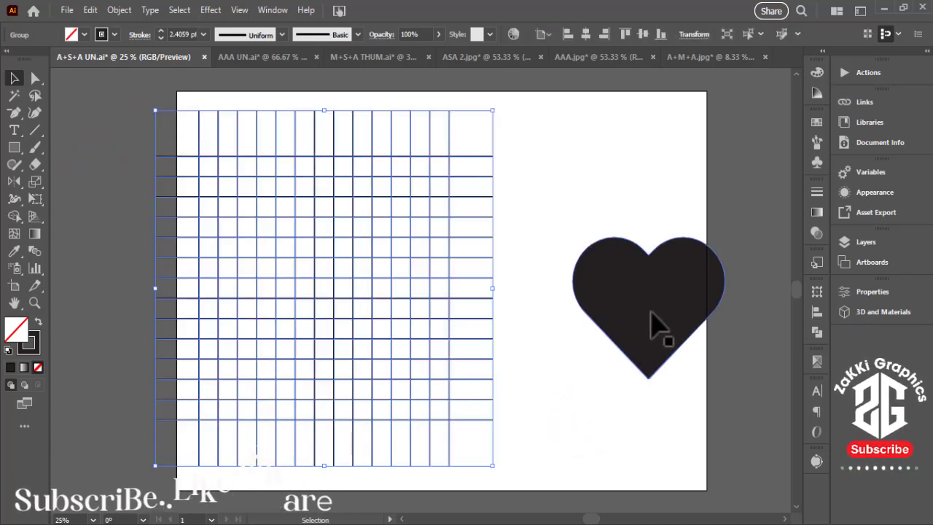
- Move the heart onto the grid, enlarge it, and set its fill to None
drag(660, 328, 460, 332)
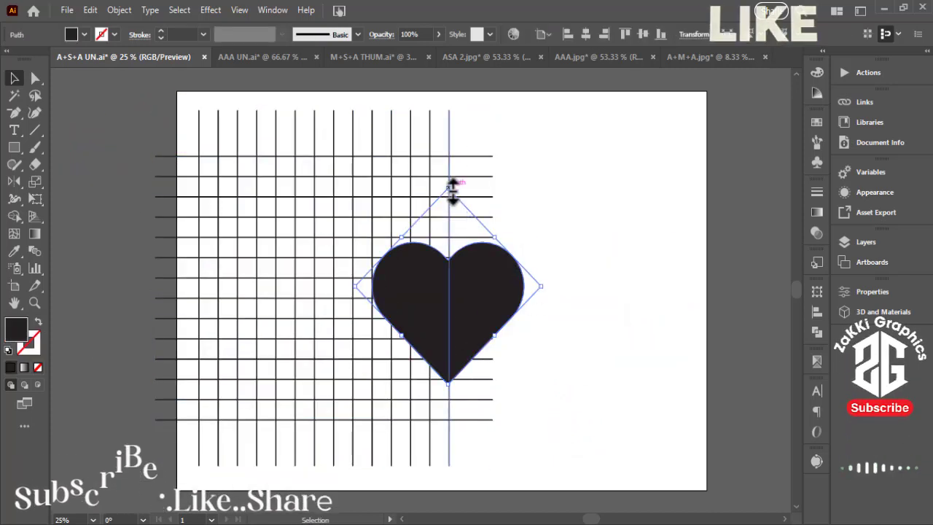
drag(452, 190, 504, 135)
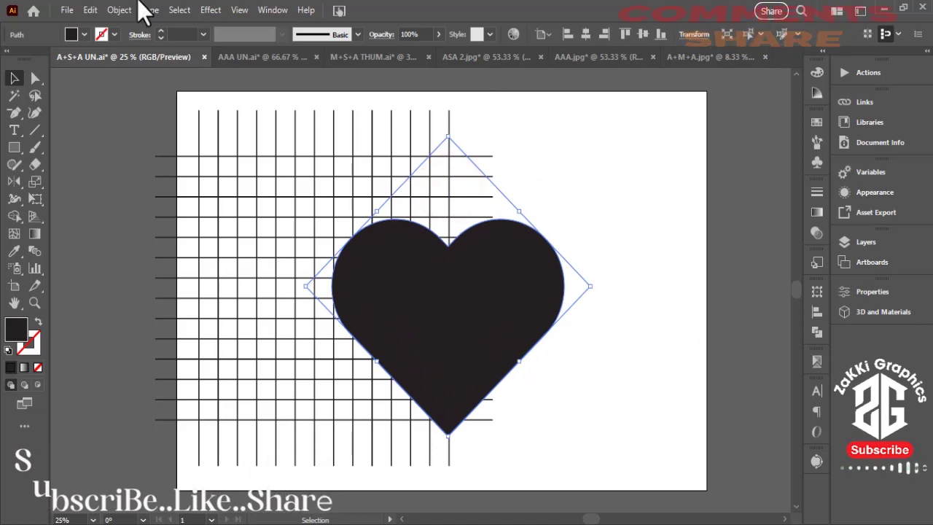
click(80, 33)
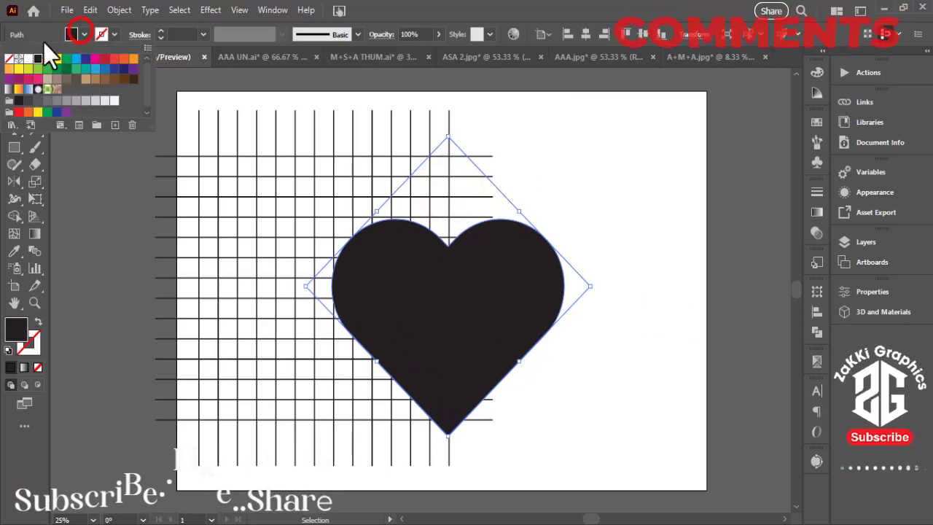
click(8, 59)
click(612, 252)
- Thin the heart's outline to 0.5 pt
drag(632, 207, 362, 268)
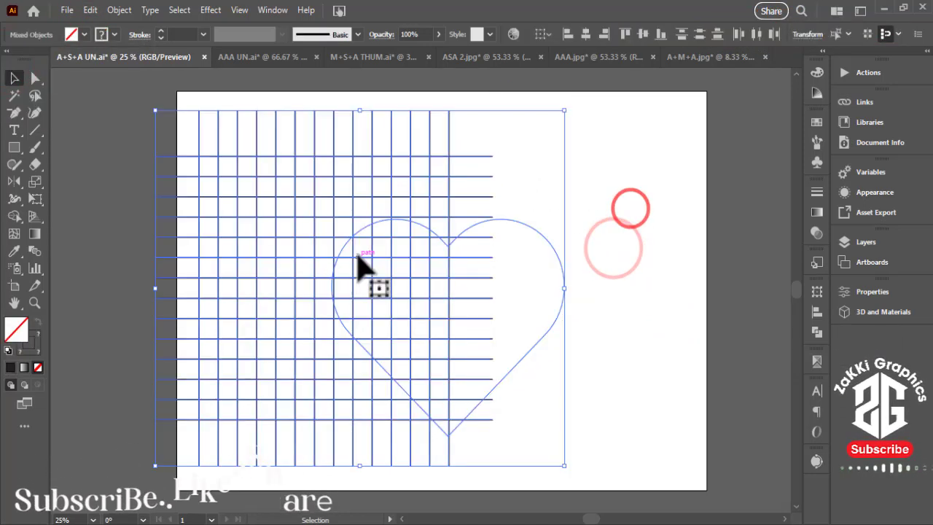
click(671, 237)
drag(604, 250, 527, 306)
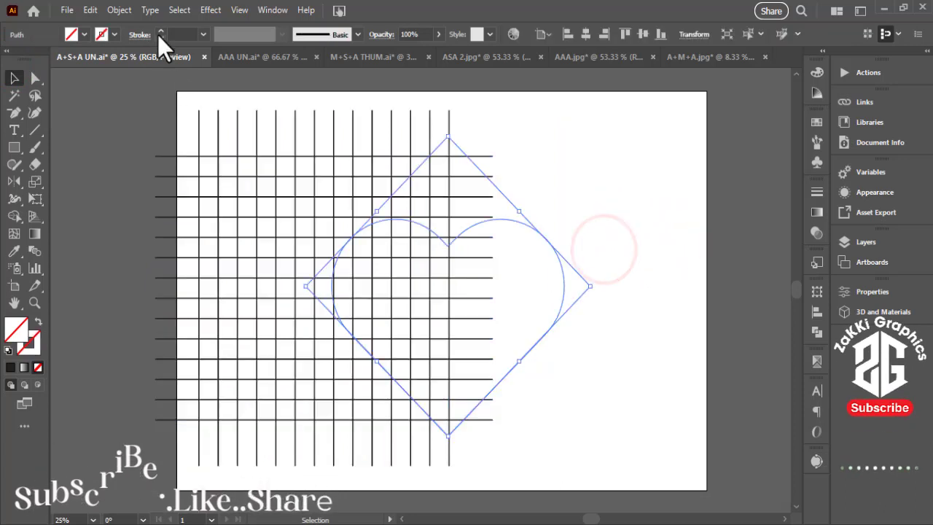
click(160, 32)
click(625, 219)
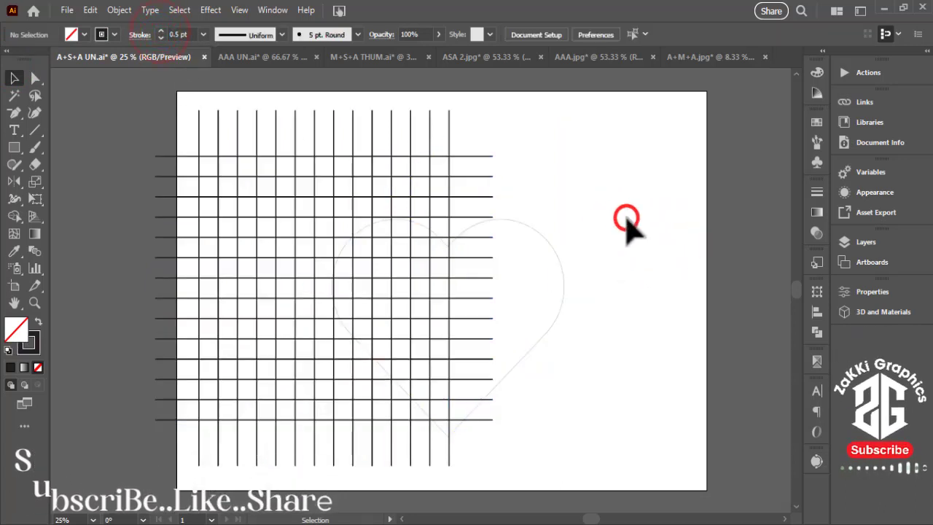
drag(605, 233, 549, 302)
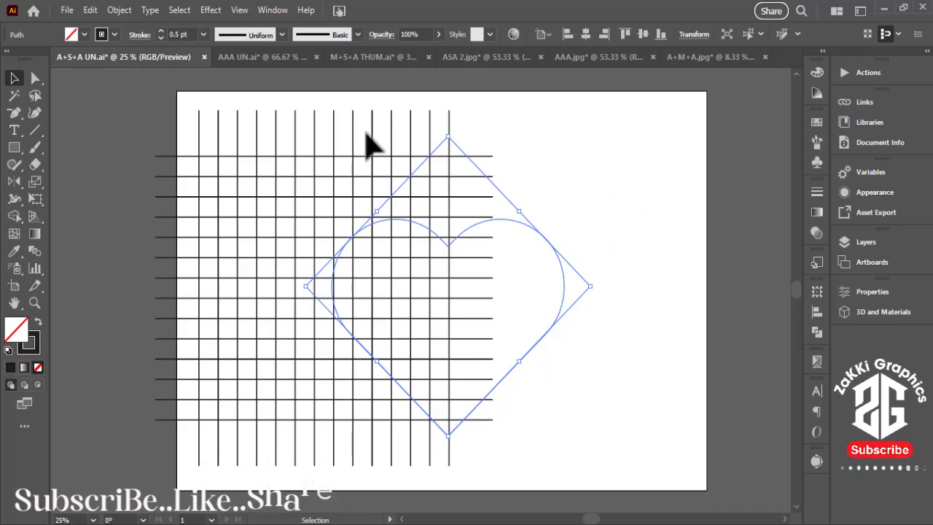
click(370, 129)
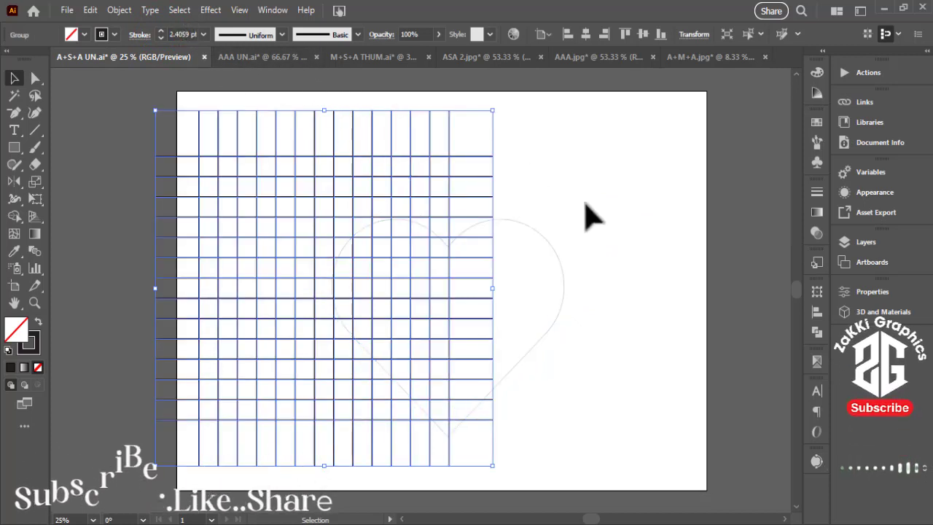
click(594, 212)
- Give the grid and heart a 2 pt stroke and centre them horizontally and vertically
drag(642, 216, 182, 116)
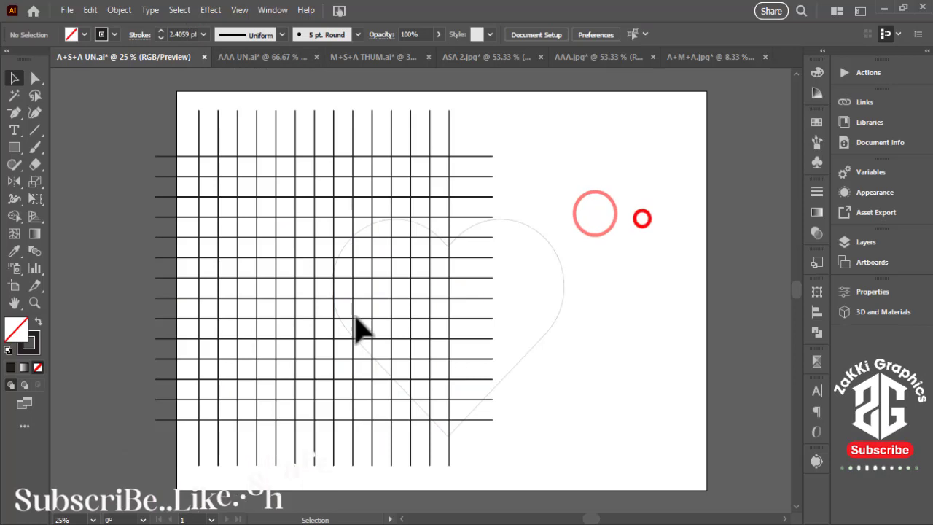
click(182, 34)
text(2)
key(Return)
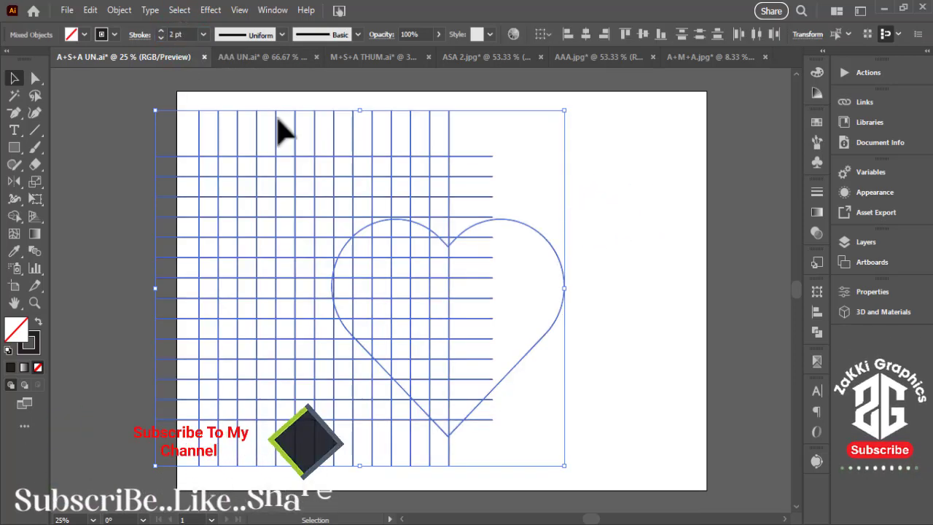
click(587, 237)
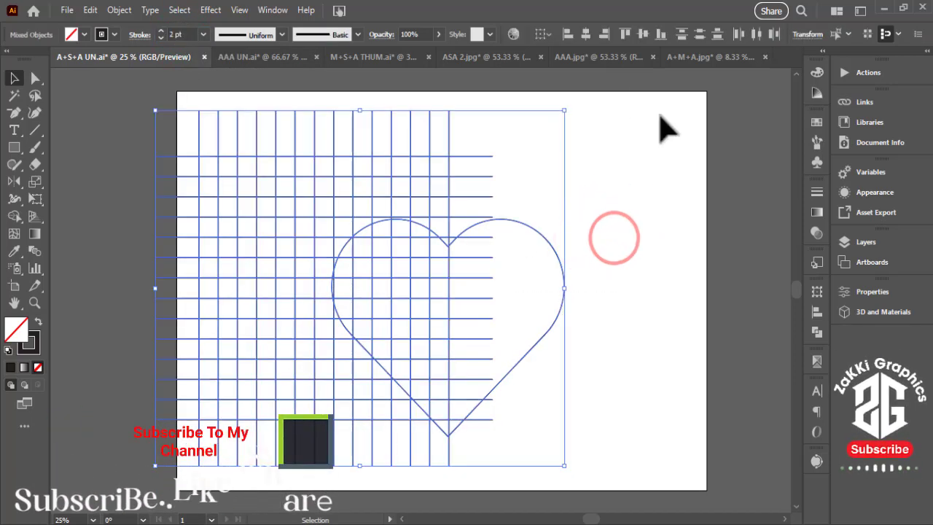
click(585, 35)
click(634, 34)
click(616, 259)
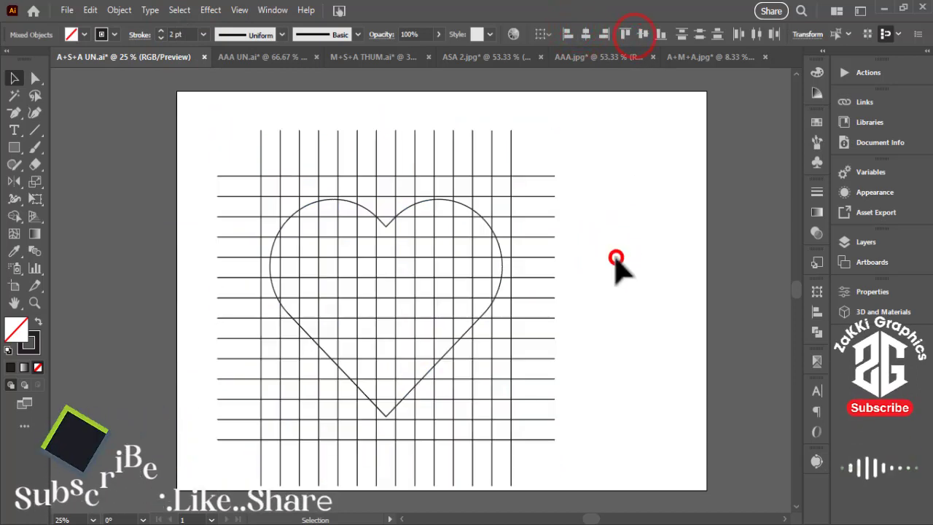
- Enlarge the heart further and re-centre it on the grid
click(502, 262)
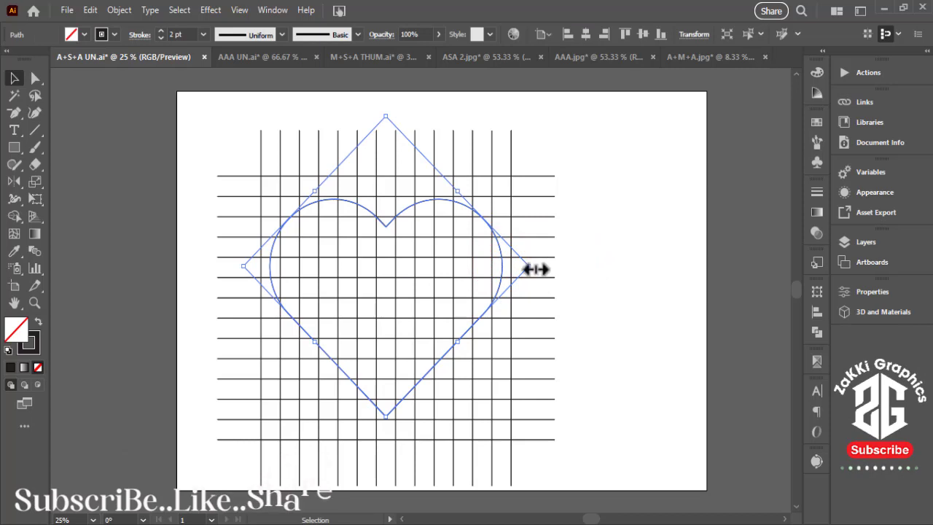
drag(535, 269, 565, 254)
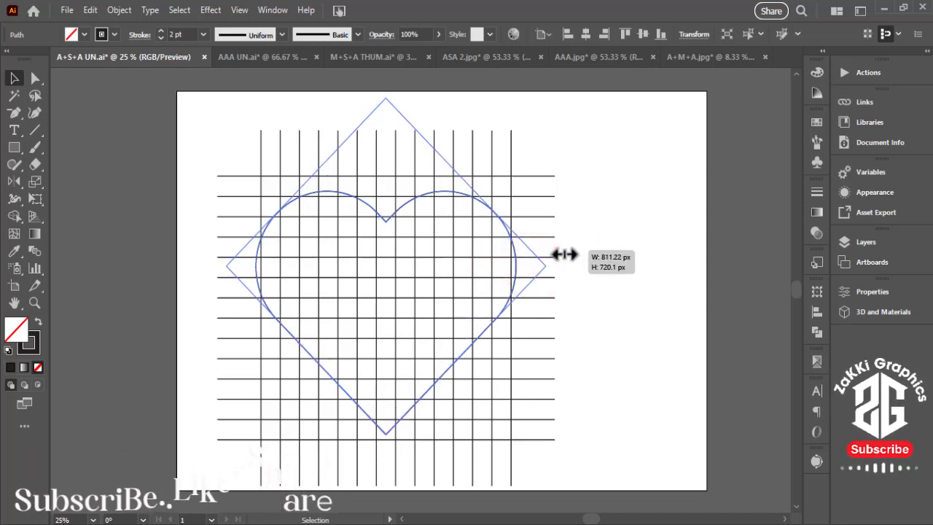
click(635, 271)
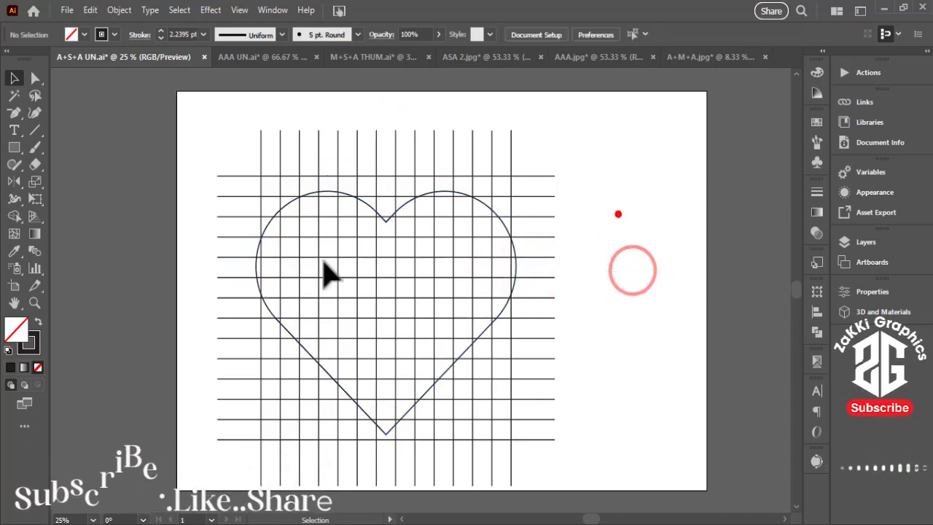
drag(617, 212, 277, 287)
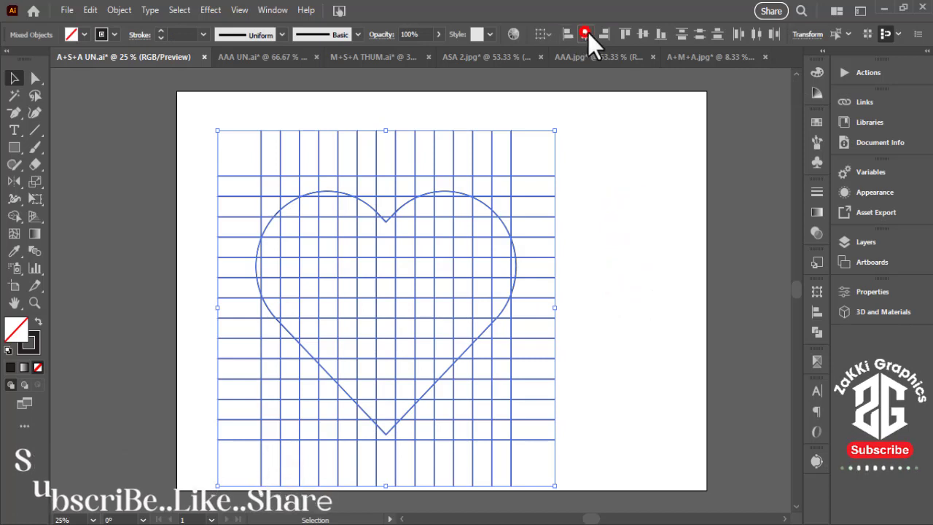
click(644, 34)
click(664, 252)
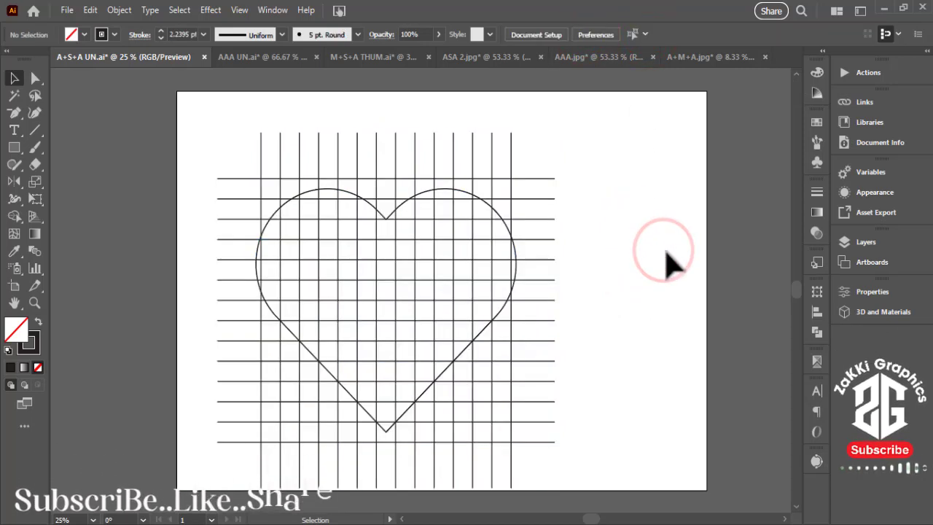
click(385, 219)
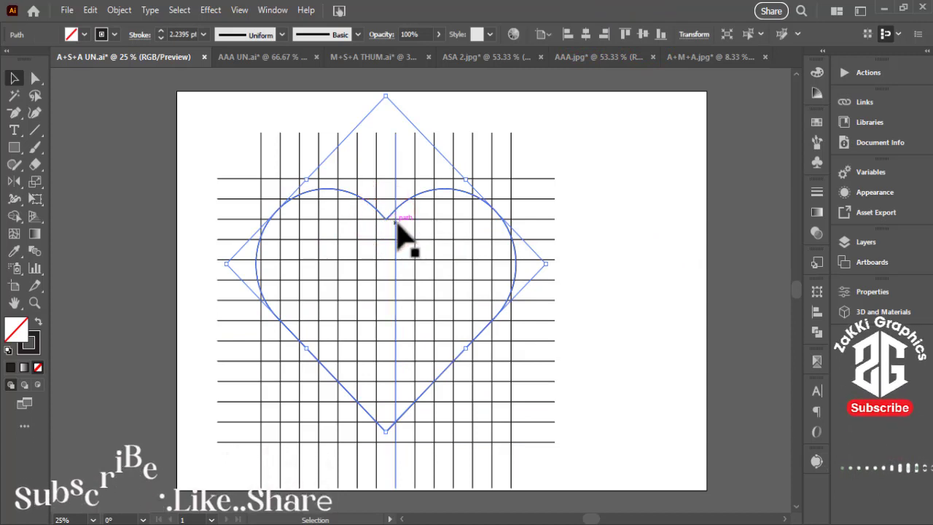
- Apply Object > Path > Offset Path at -74 px to the selected heart
click(119, 10)
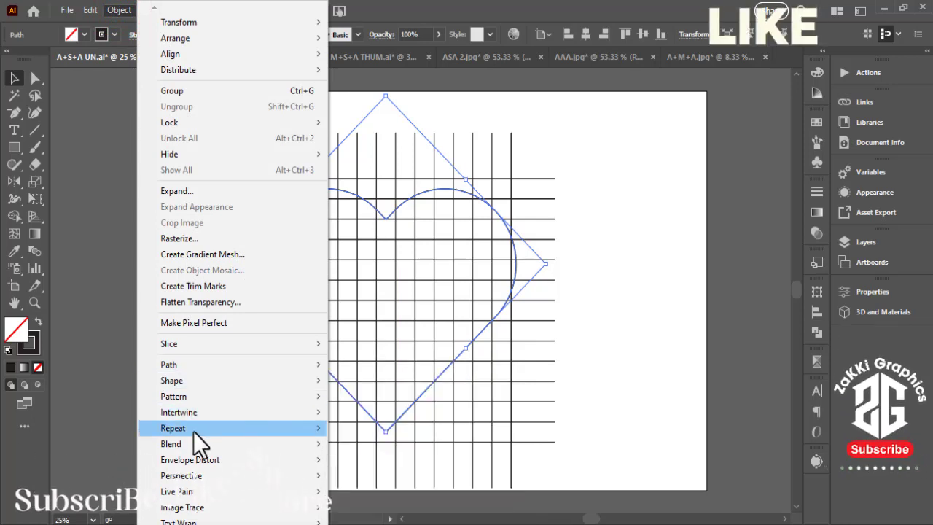
mouse_move(169, 365)
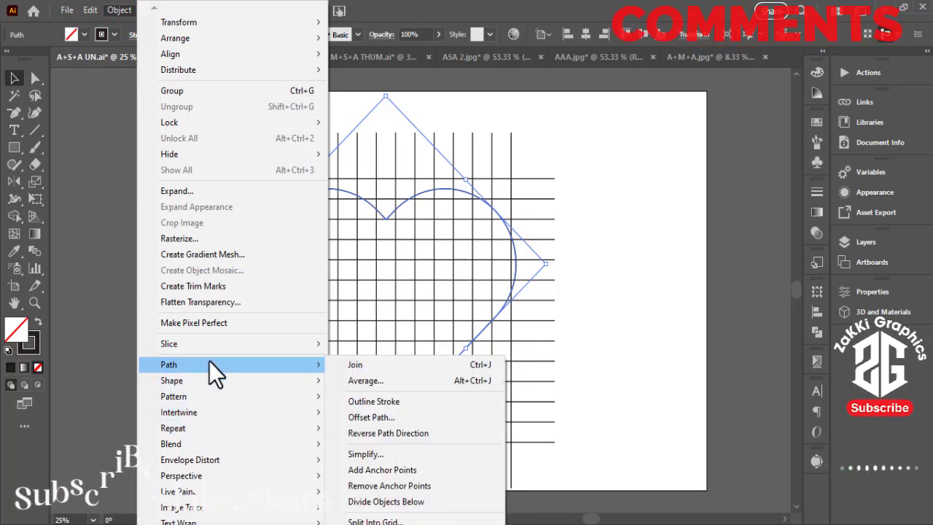
click(371, 420)
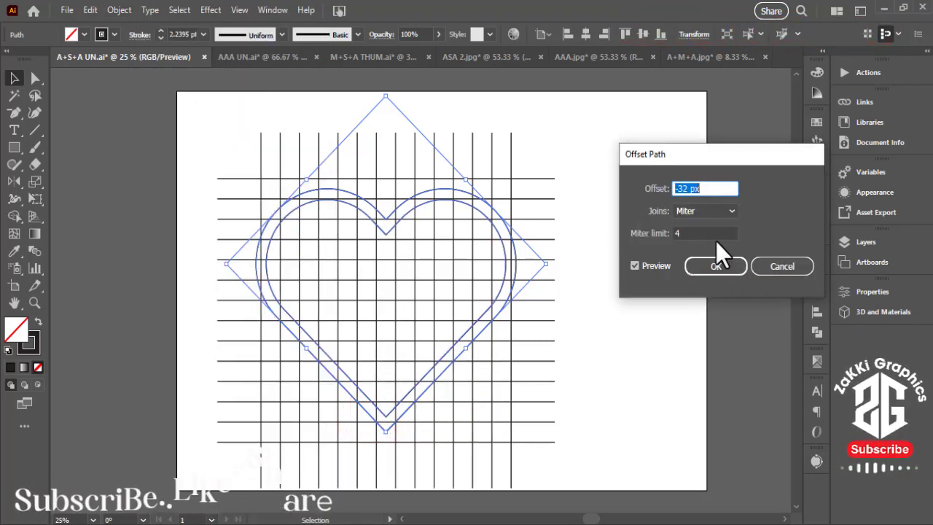
key(Down)
key(Down)
key(Down)
key(Down)
key(Down)
key(Down)
key(Down)
key(Down)
key(Down)
key(Down)
key(Down)
key(Down)
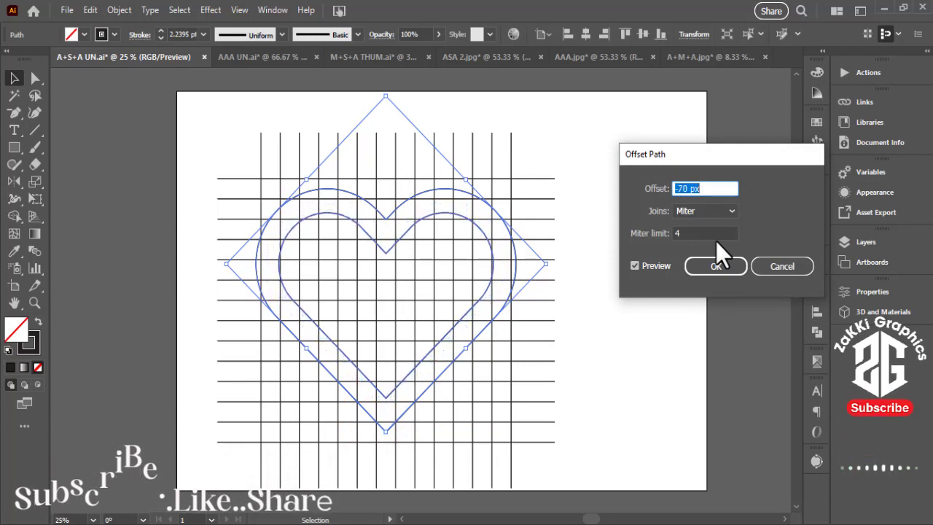
key(Down)
key(Down)
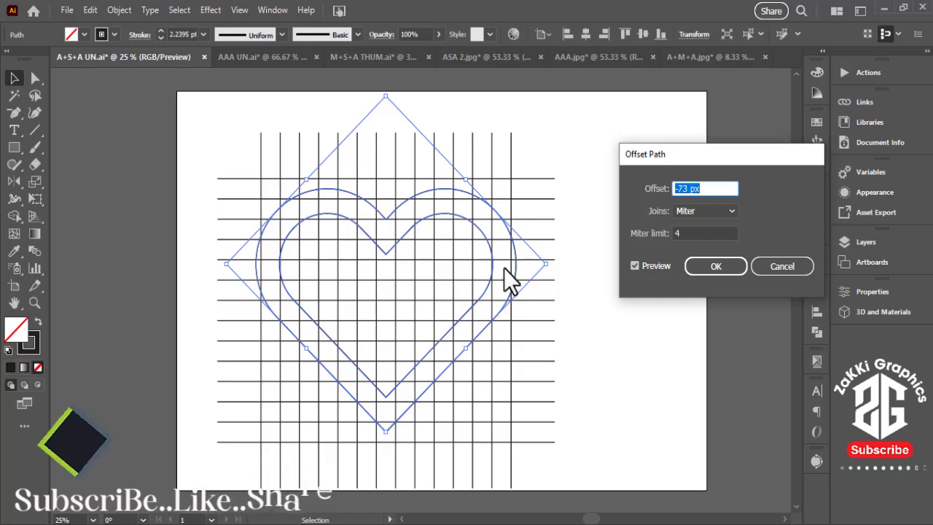
key(Down)
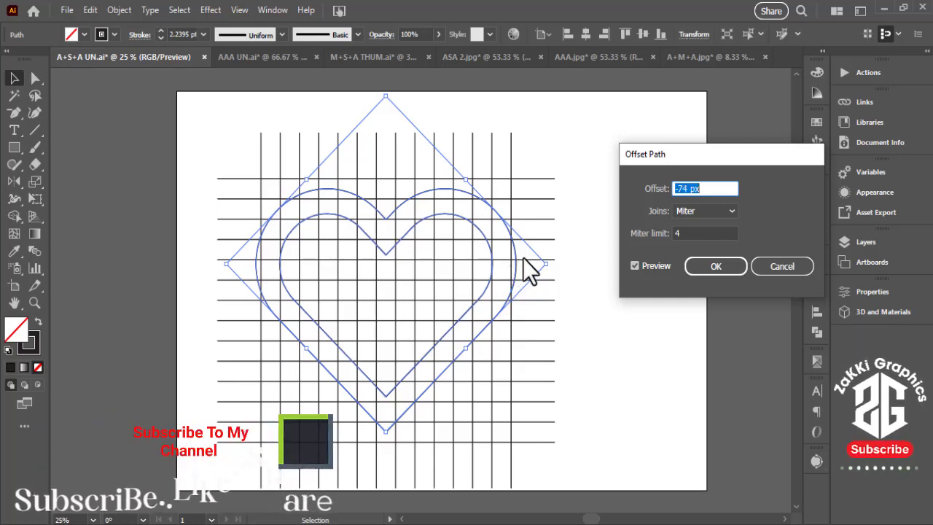
key(Down)
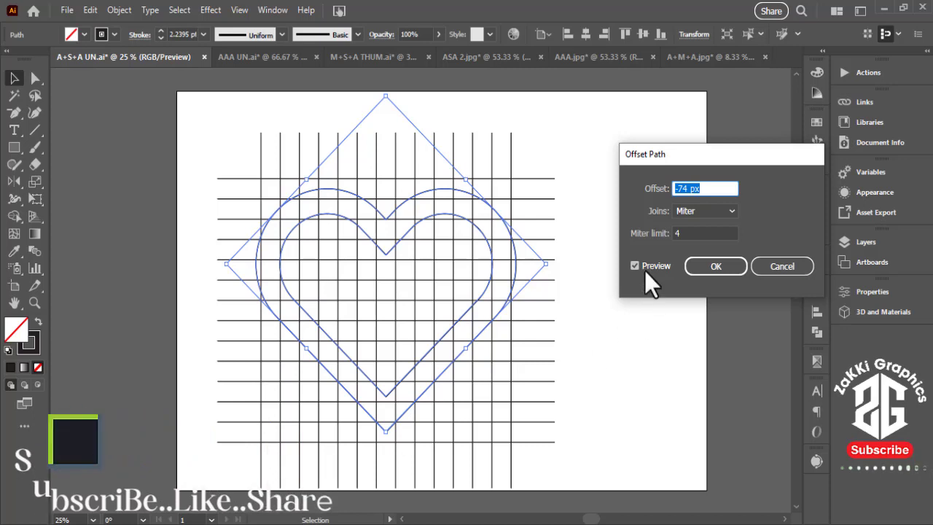
click(718, 267)
- Nudge the grid and both hearts slightly up and right, and set Shape Builder fill to black
click(650, 290)
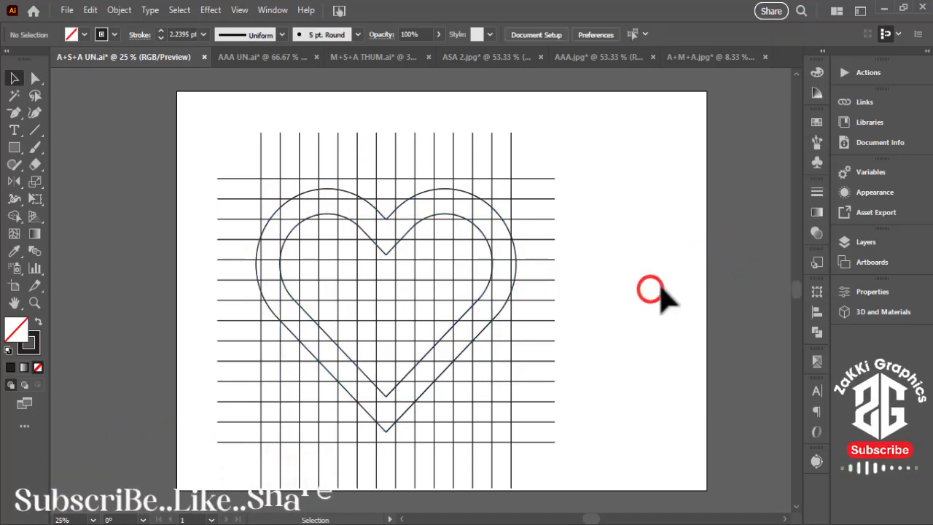
drag(180, 158, 614, 360)
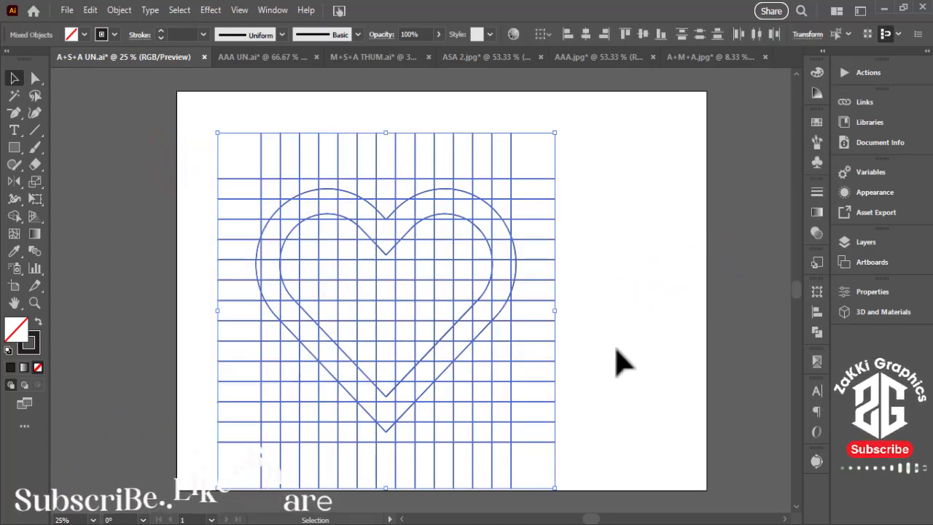
drag(487, 309, 511, 296)
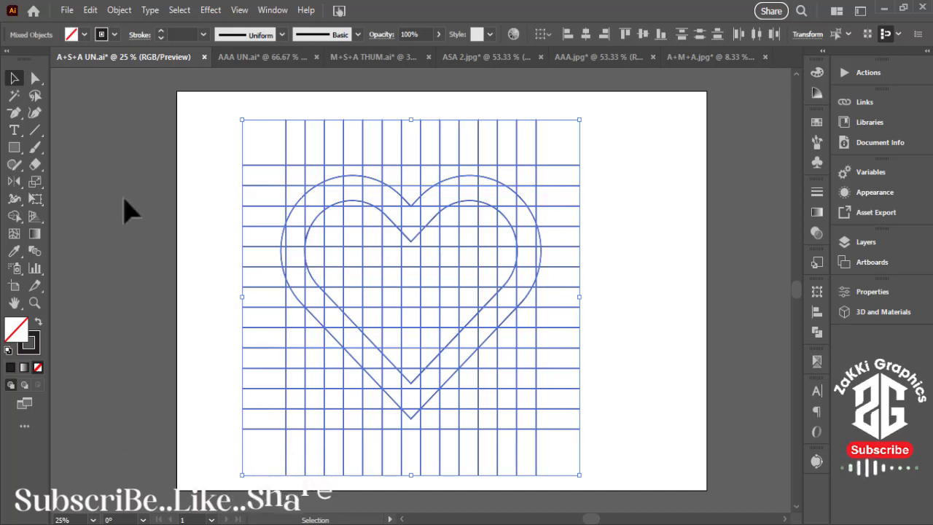
click(14, 216)
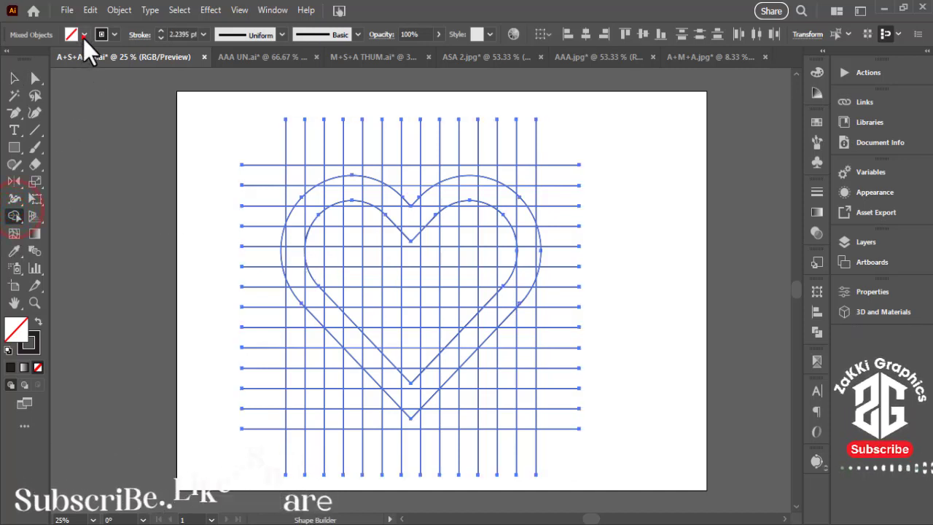
click(83, 35)
click(38, 58)
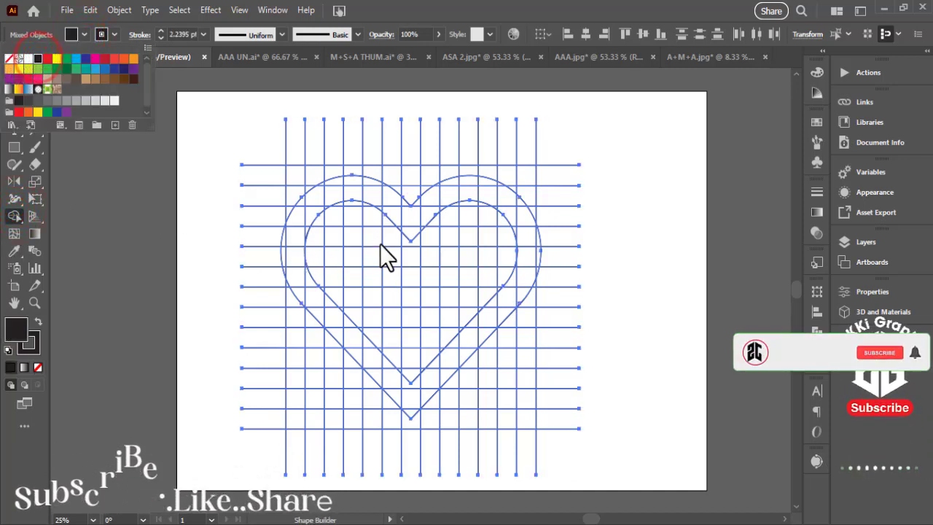
- Merge cells up the heart's left edge and build a black central vertical bar
click(299, 276)
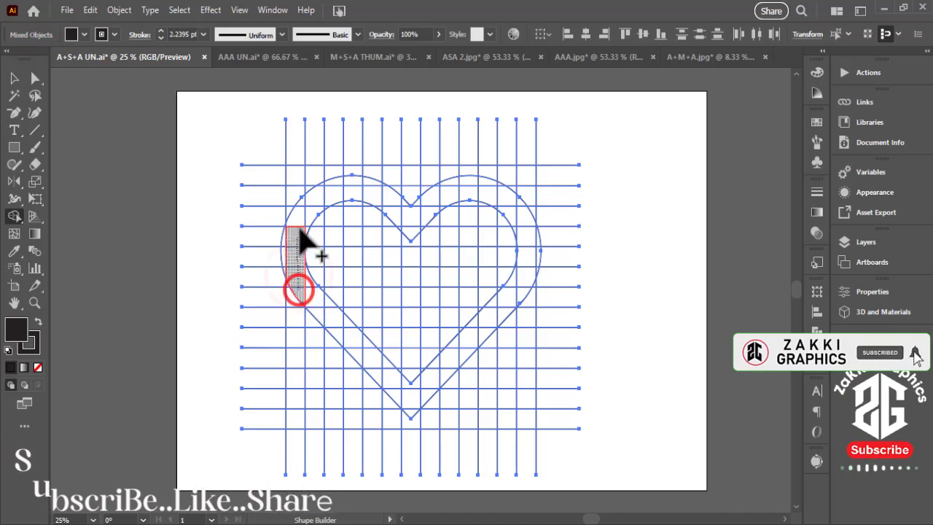
drag(299, 228, 332, 191)
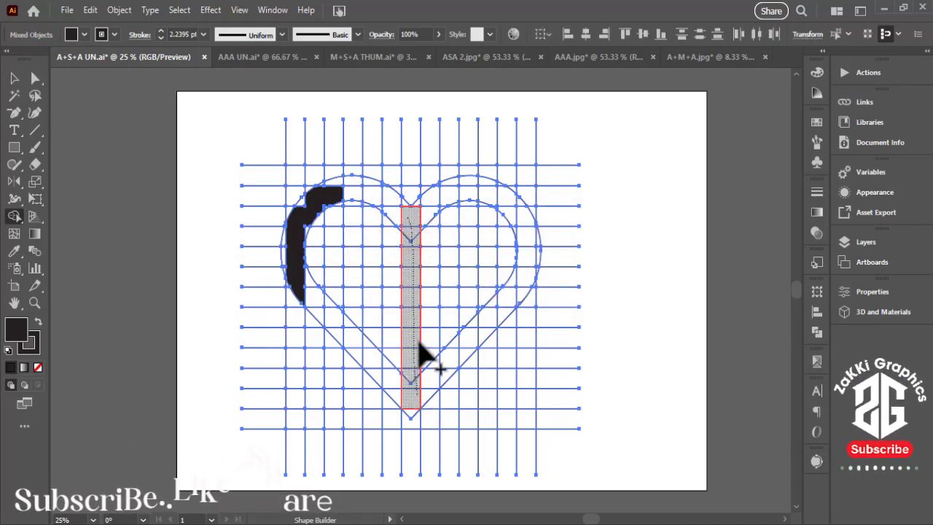
drag(414, 307, 421, 353)
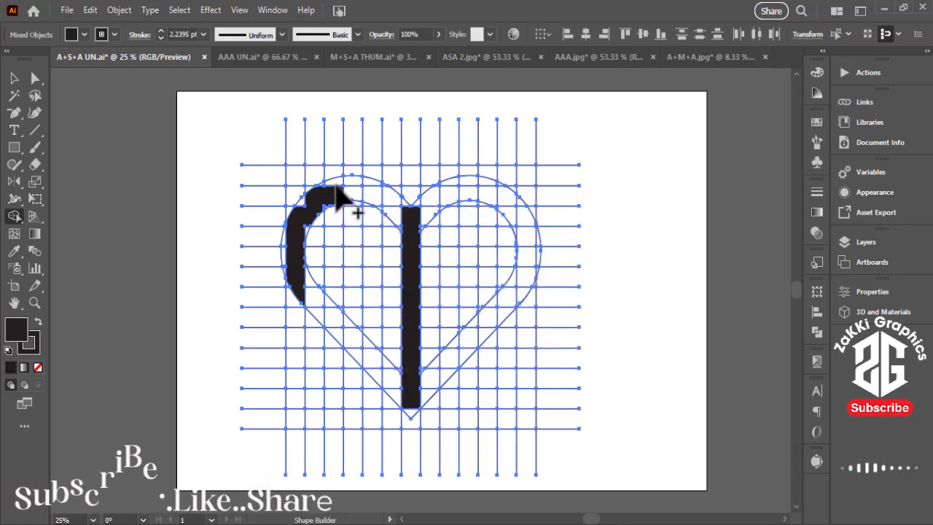
drag(335, 181, 336, 245)
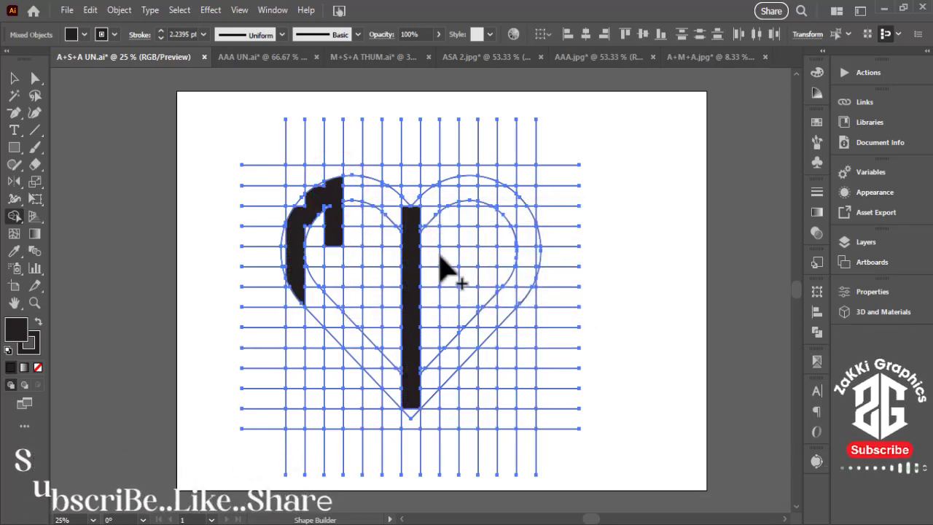
drag(412, 216, 374, 188)
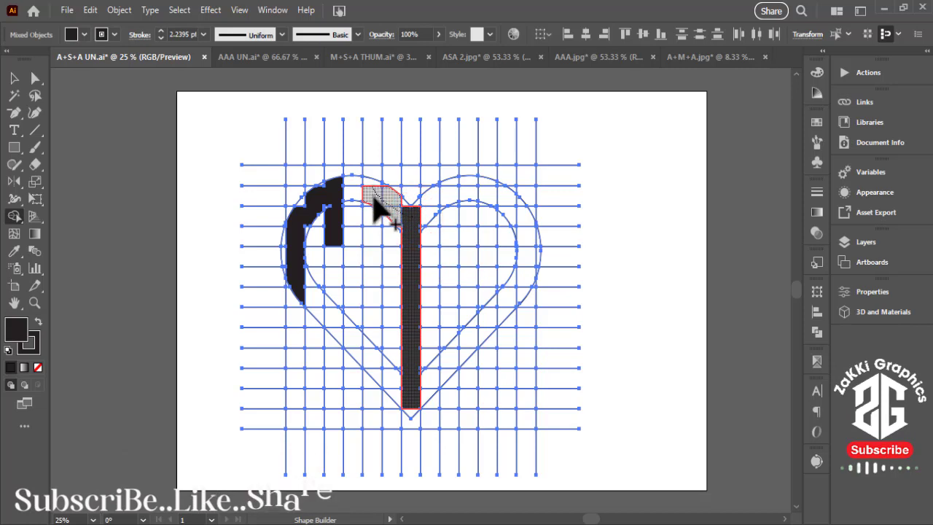
- Fill the M's left stem, its top, and the right-hand columns in black
drag(370, 298, 372, 300)
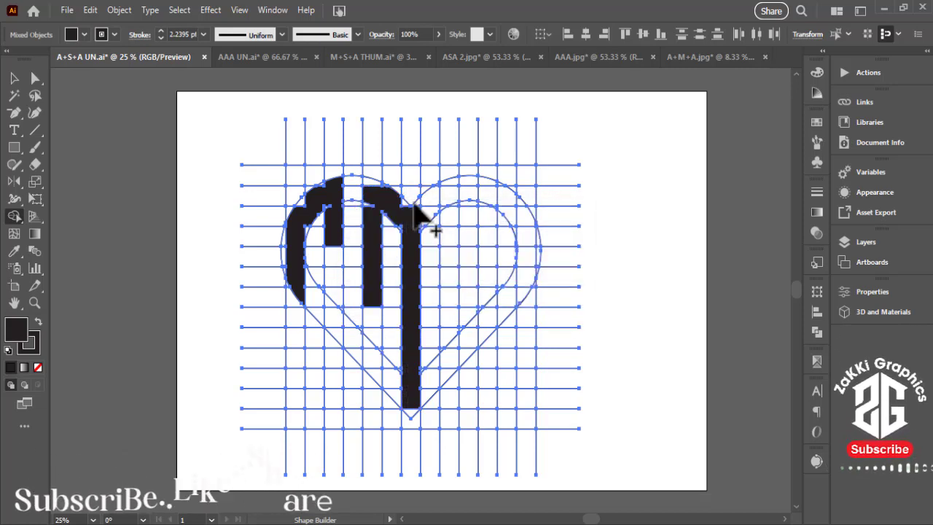
drag(407, 208, 449, 204)
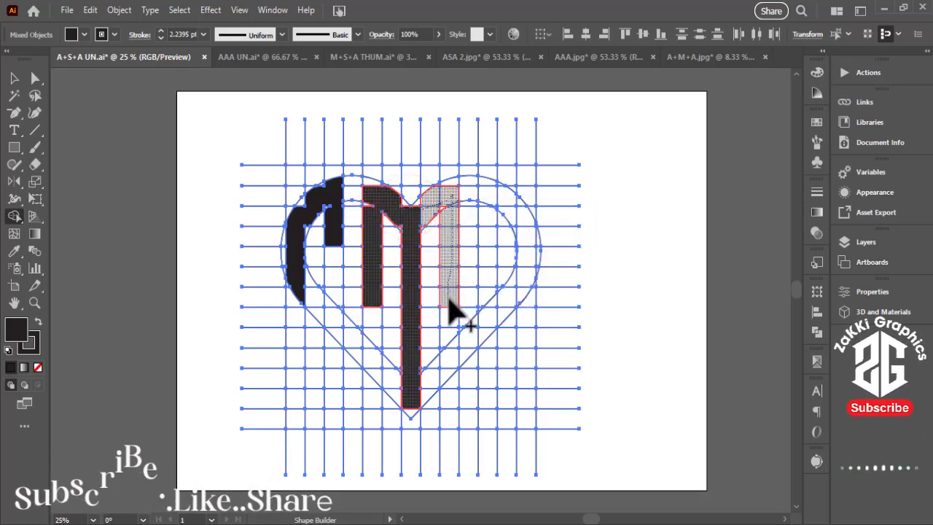
drag(452, 291, 454, 312)
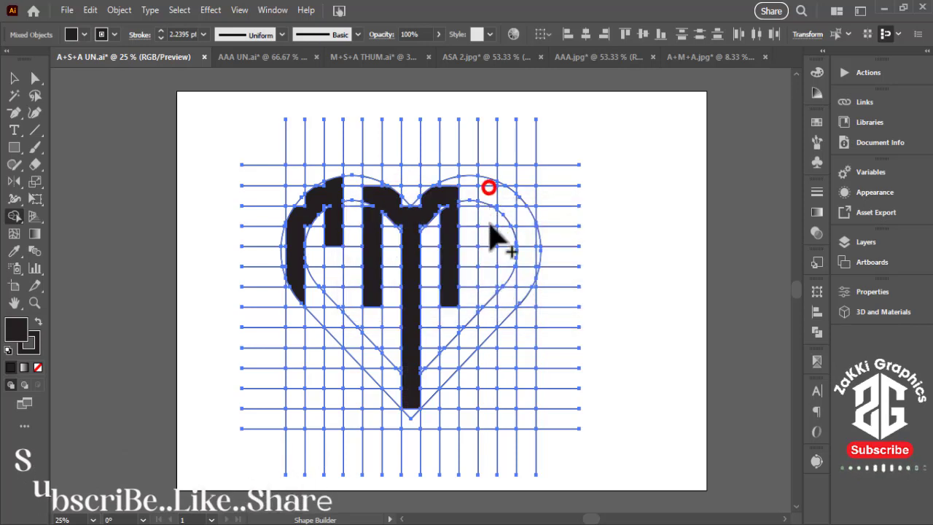
drag(490, 226, 484, 326)
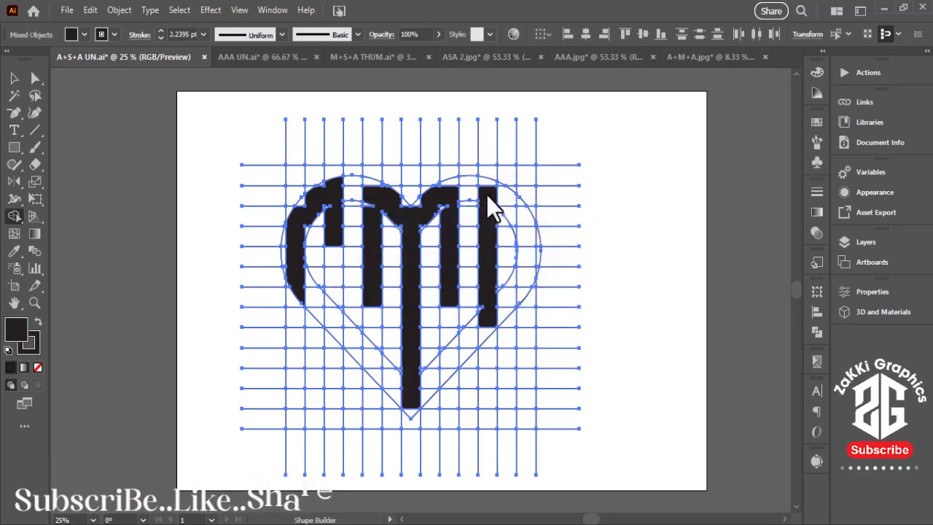
drag(487, 195, 529, 280)
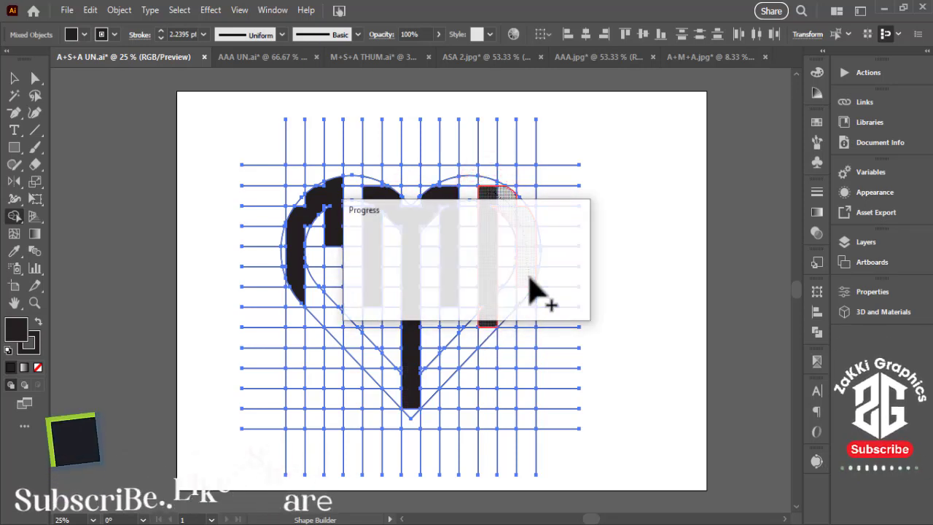
- Zoom in and merge the middle M cells, including its top V notch, into one shape
key(ctrl+equal)
key(ctrl+equal)
key(ctrl+equal)
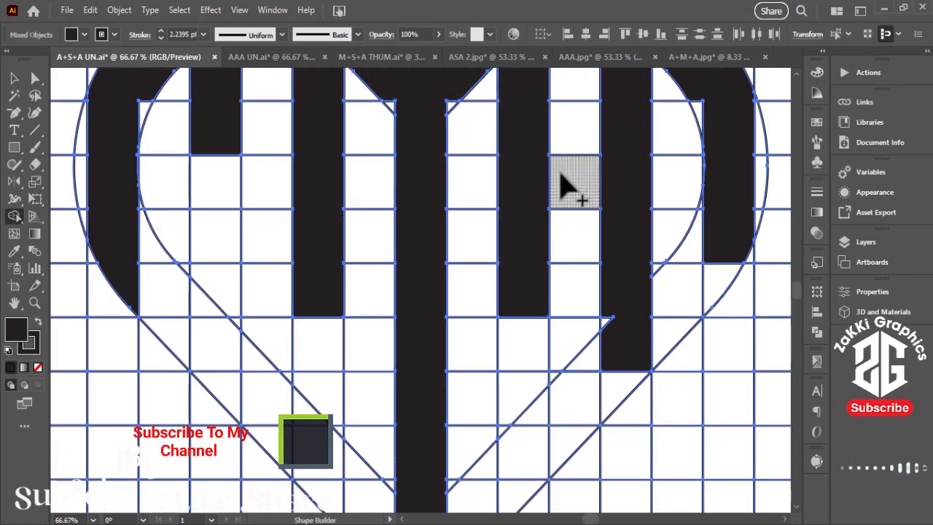
drag(484, 202, 368, 172)
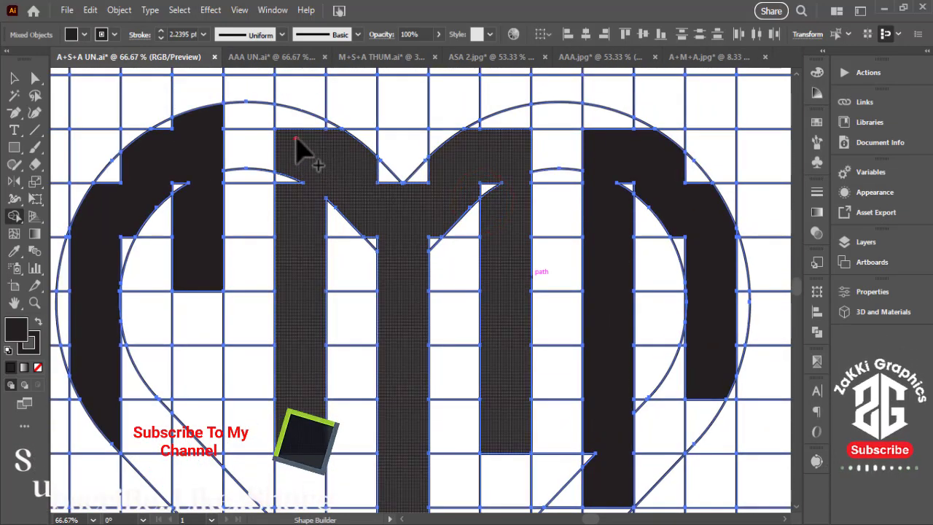
drag(296, 144, 292, 142)
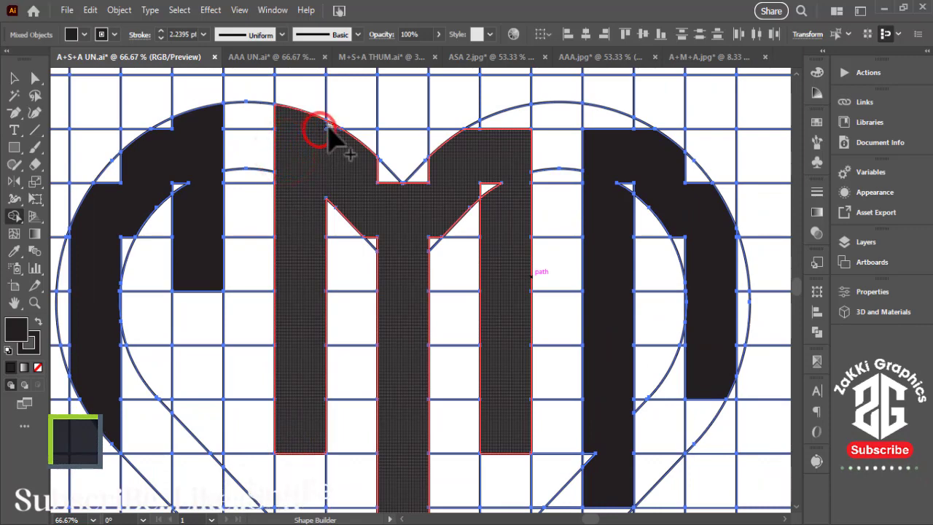
click(370, 235)
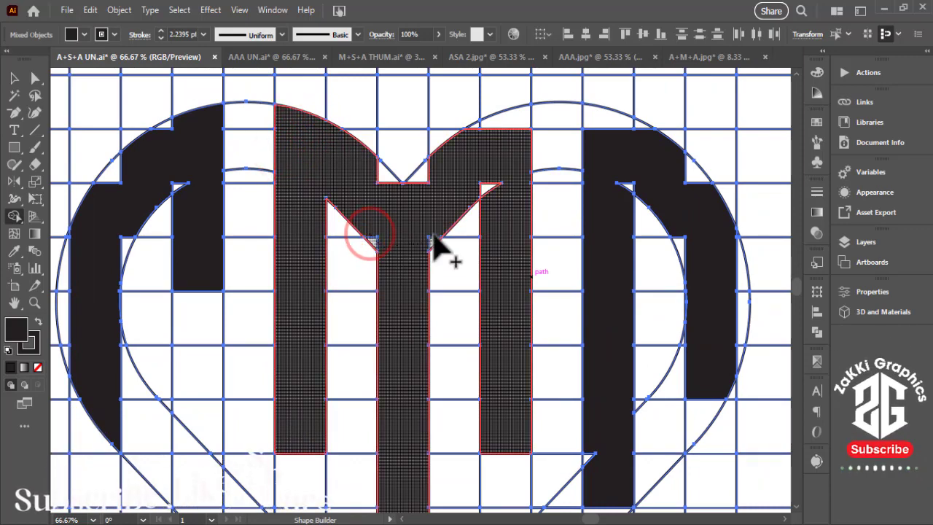
drag(436, 244, 441, 239)
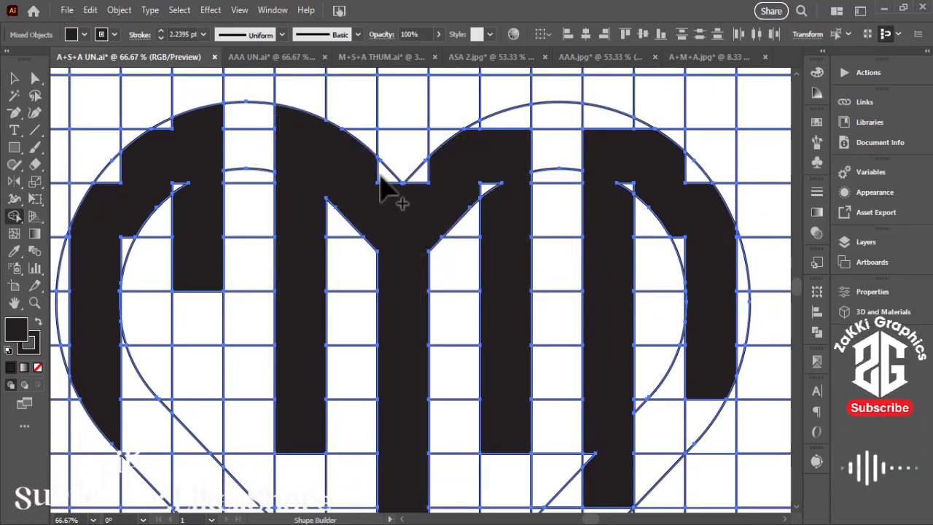
mouse_move(379, 179)
mouse_down()
mouse_move(428, 188)
mouse_move(481, 139)
mouse_move(492, 158)
mouse_up()
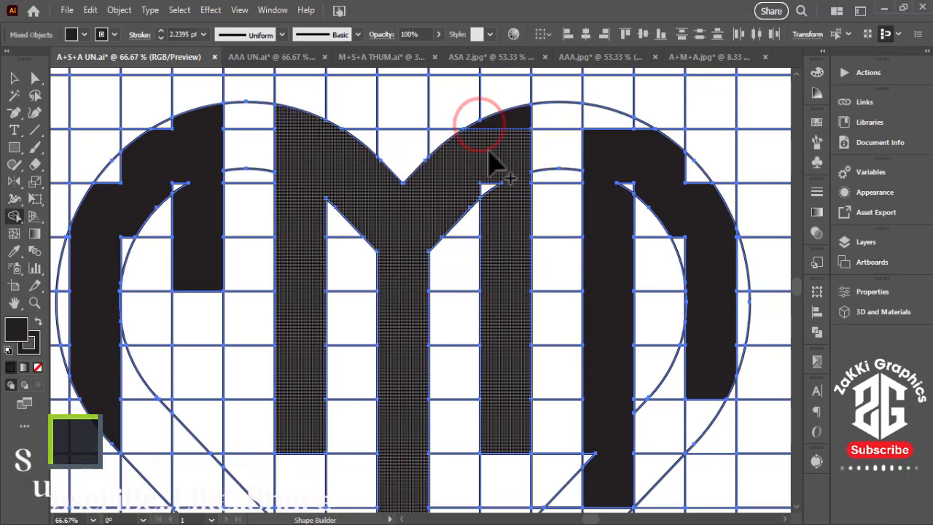
click(496, 161)
- Merge the left and right letter columns down to their notches into solid shapes
drag(510, 208, 532, 73)
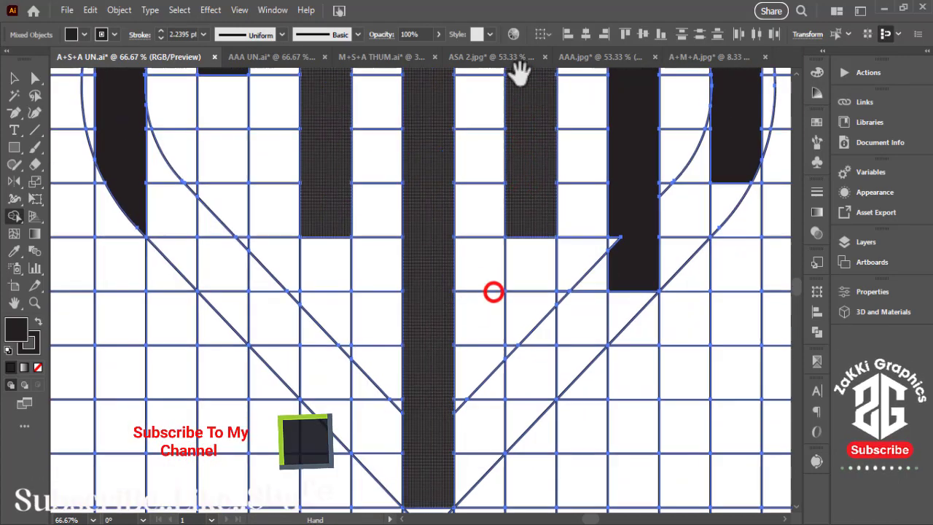
drag(324, 210, 343, 426)
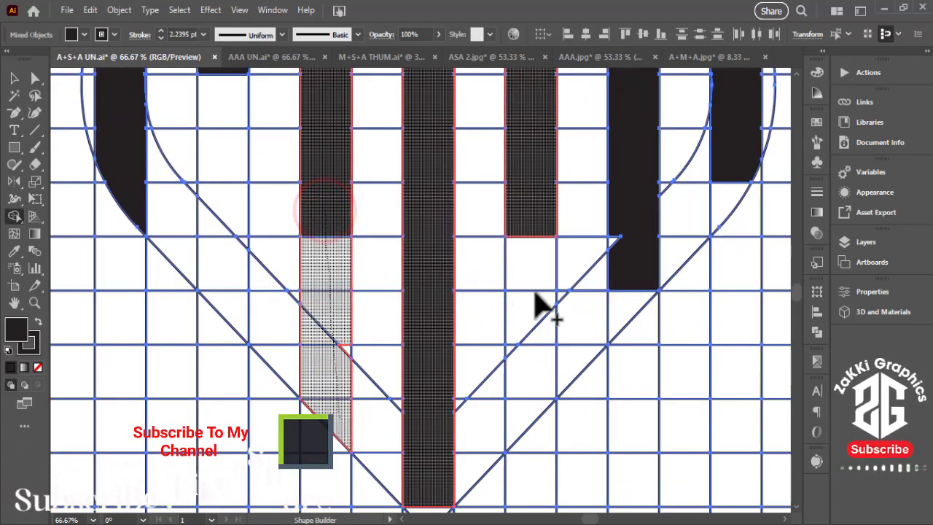
mouse_move(538, 194)
mouse_down()
mouse_move(521, 438)
mouse_move(558, 364)
mouse_move(515, 338)
mouse_up()
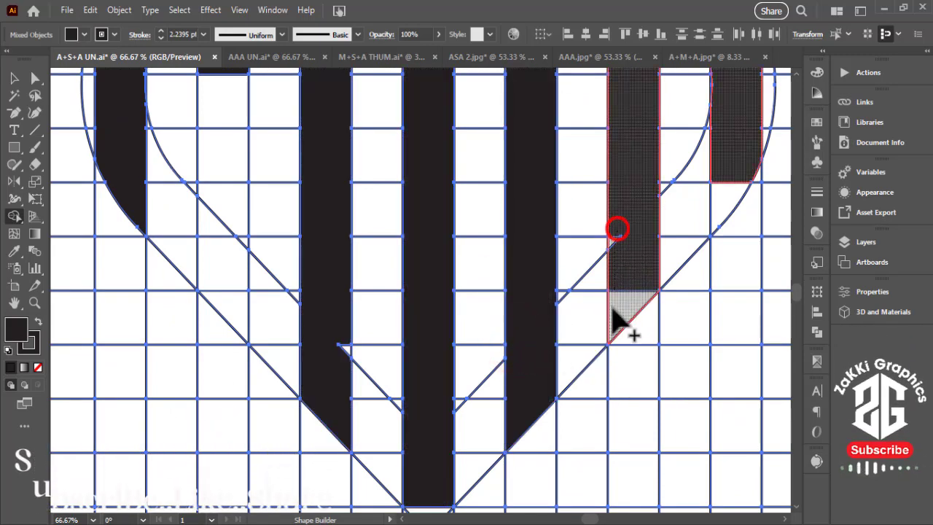
drag(612, 308, 614, 313)
drag(650, 229, 506, 306)
mouse_move(596, 233)
mouse_down()
mouse_move(588, 265)
mouse_move(597, 242)
mouse_move(539, 250)
mouse_up()
- Join the right letter's stem, top and curved outer side into one shape
mouse_move(507, 178)
mouse_down()
mouse_move(442, 99)
mouse_move(511, 113)
mouse_up()
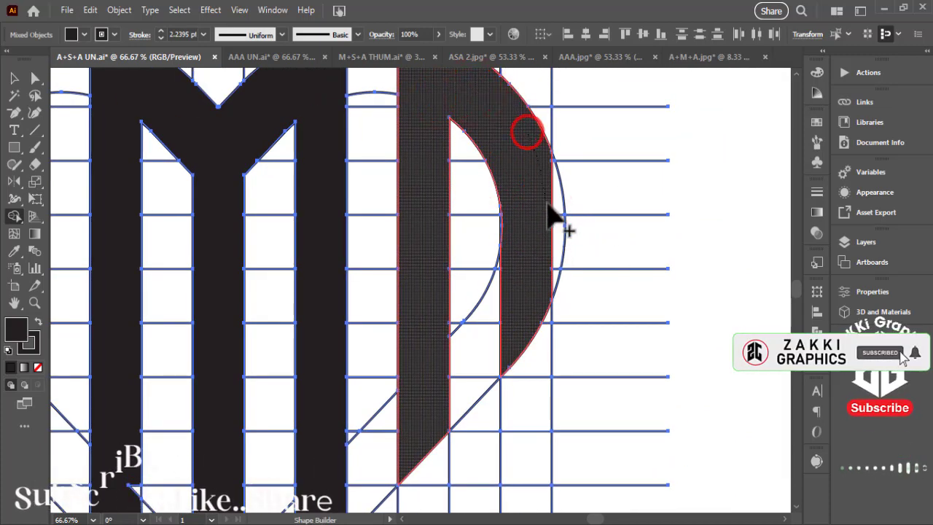
drag(536, 150, 554, 271)
click(554, 259)
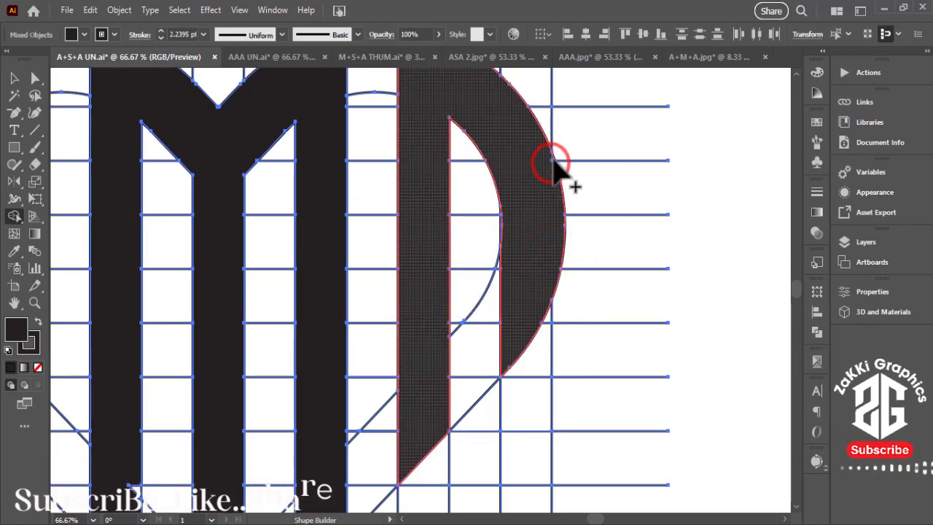
scroll(584, 212, left, 5)
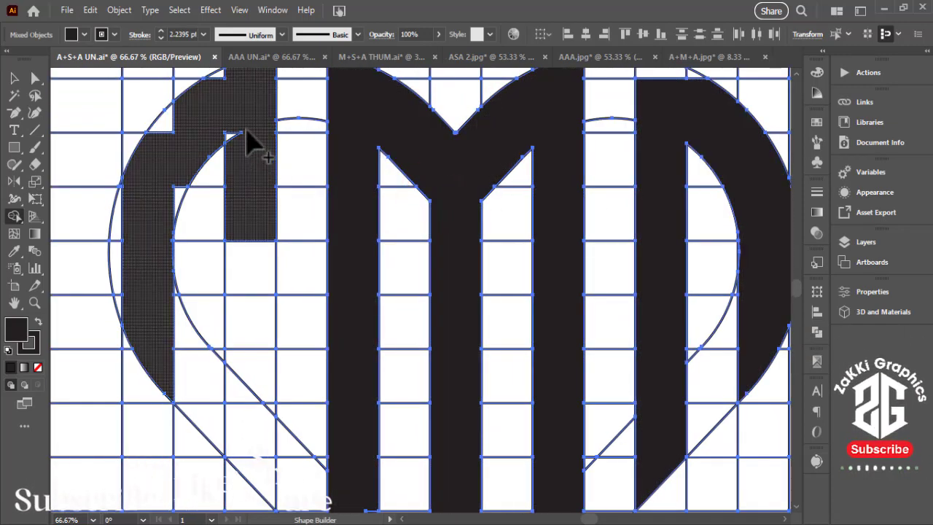
- Merge the left letter's bar, arc pieces and slivers into one solid shape
drag(244, 135, 246, 394)
drag(257, 430, 256, 432)
click(158, 129)
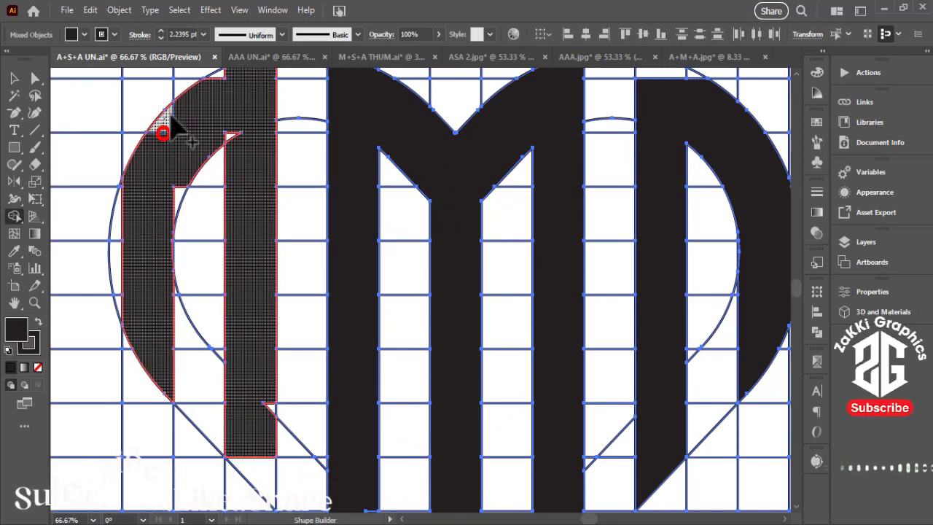
drag(123, 210, 116, 252)
drag(126, 325, 128, 332)
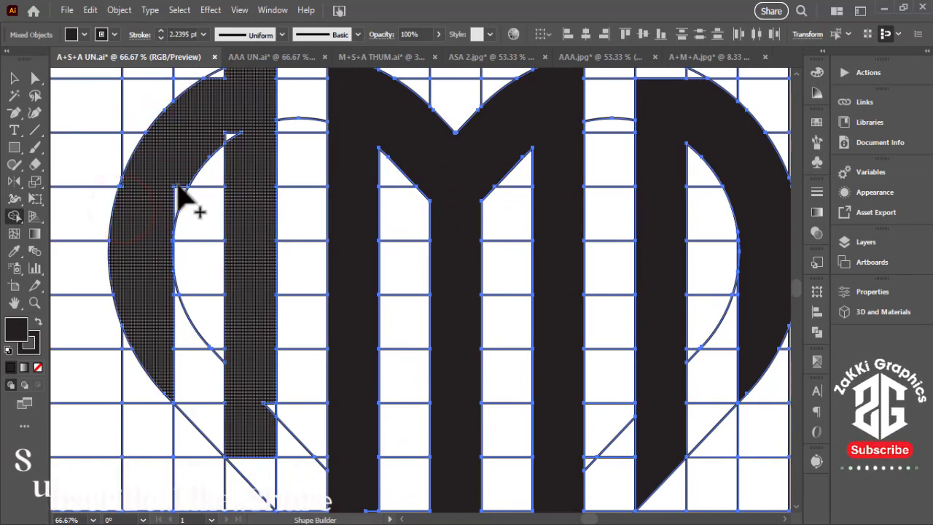
click(197, 173)
drag(176, 170, 176, 194)
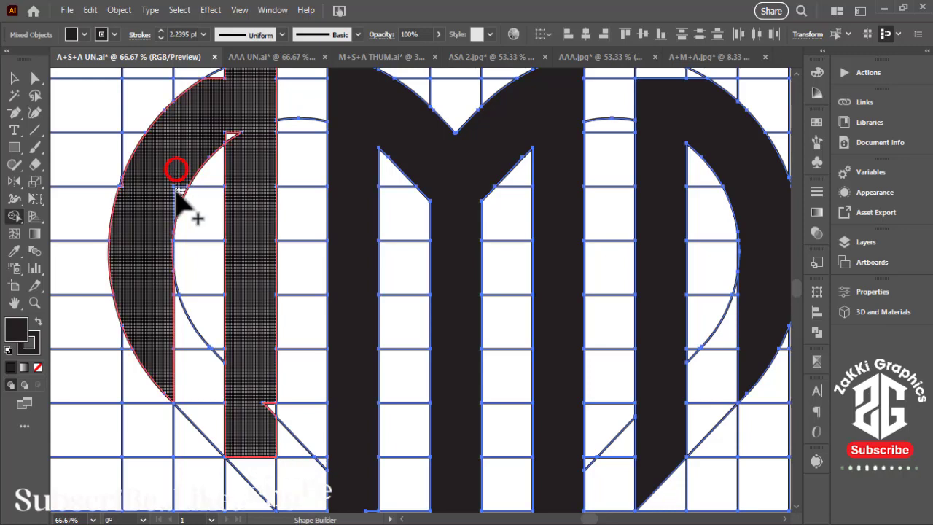
drag(219, 95, 214, 87)
scroll(219, 95, up, 1)
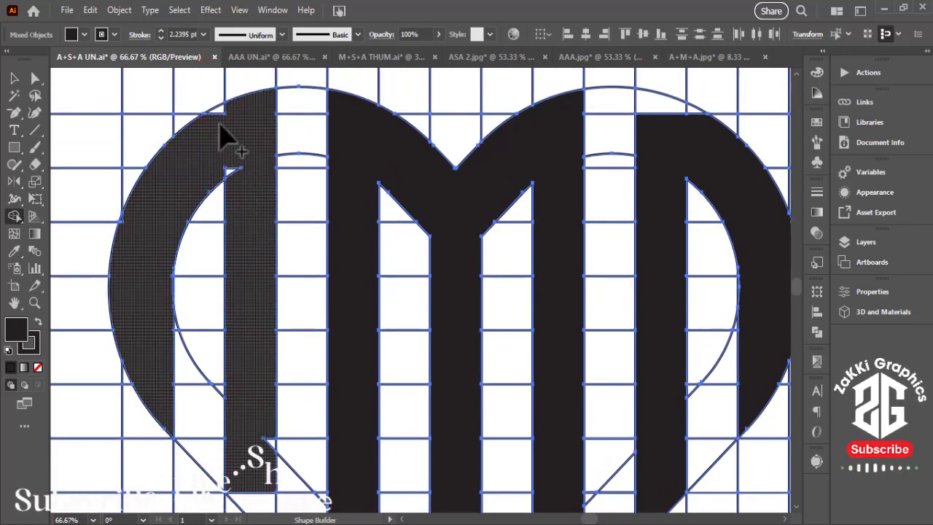
drag(240, 200, 240, 200)
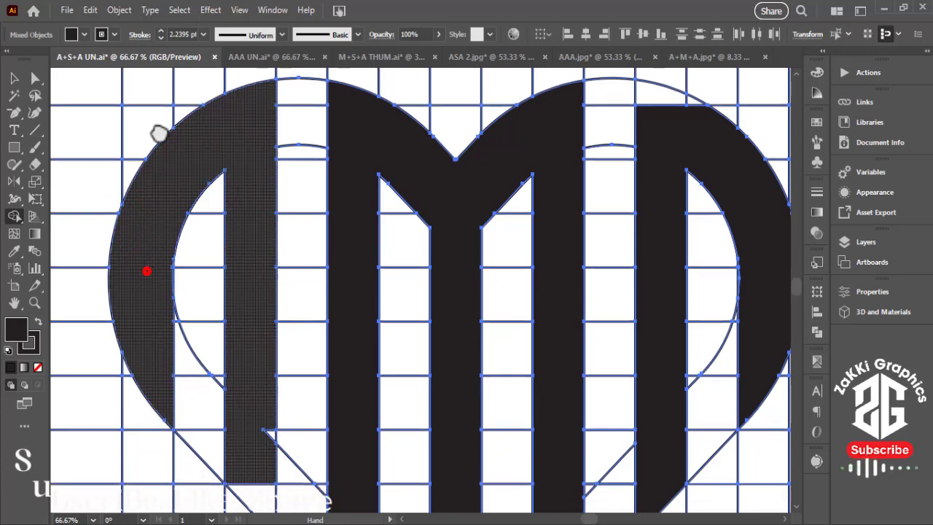
scroll(219, 277, down, 5)
- Merge the remaining left A, middle bar and right A pieces, then zoom out
drag(280, 257, 293, 368)
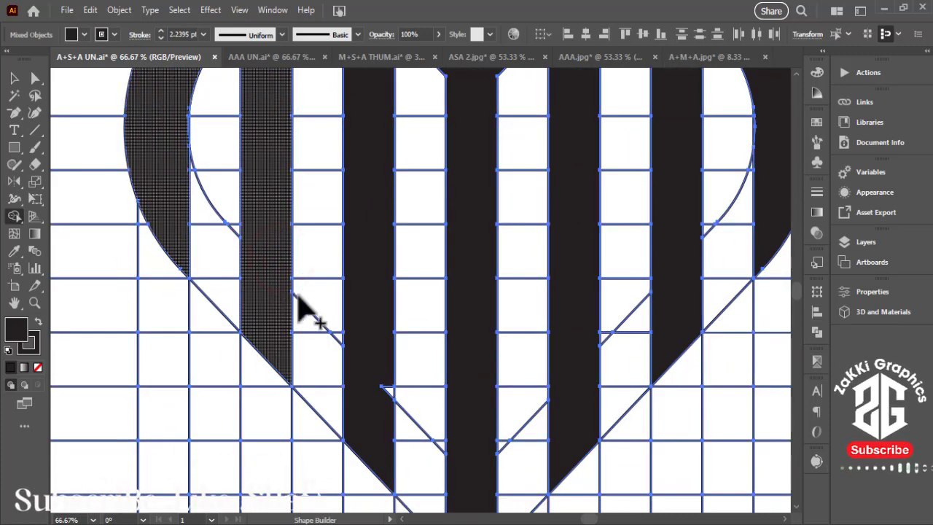
mouse_move(373, 435)
mouse_down()
mouse_move(382, 353)
mouse_move(481, 428)
mouse_up()
mouse_move(504, 225)
mouse_down()
mouse_move(486, 262)
mouse_move(531, 349)
mouse_move(547, 341)
mouse_up()
drag(253, 259, 259, 266)
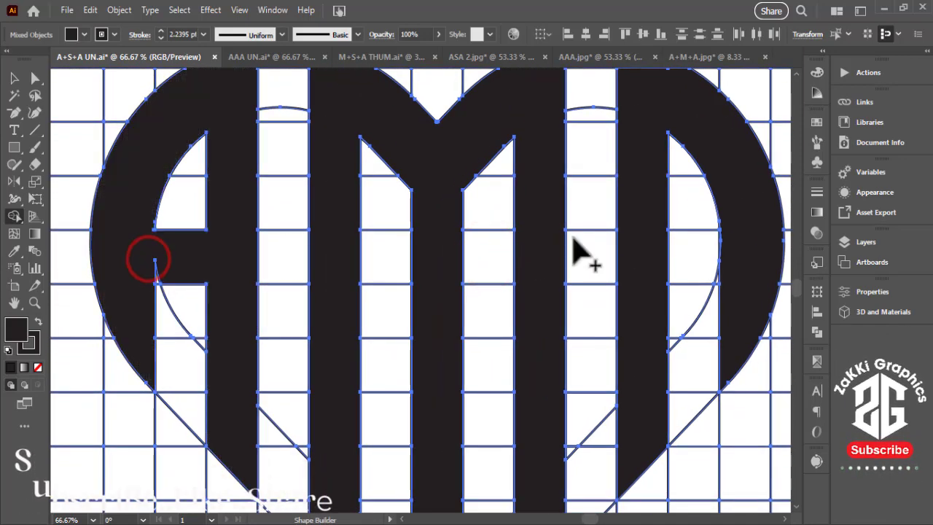
drag(644, 266, 610, 278)
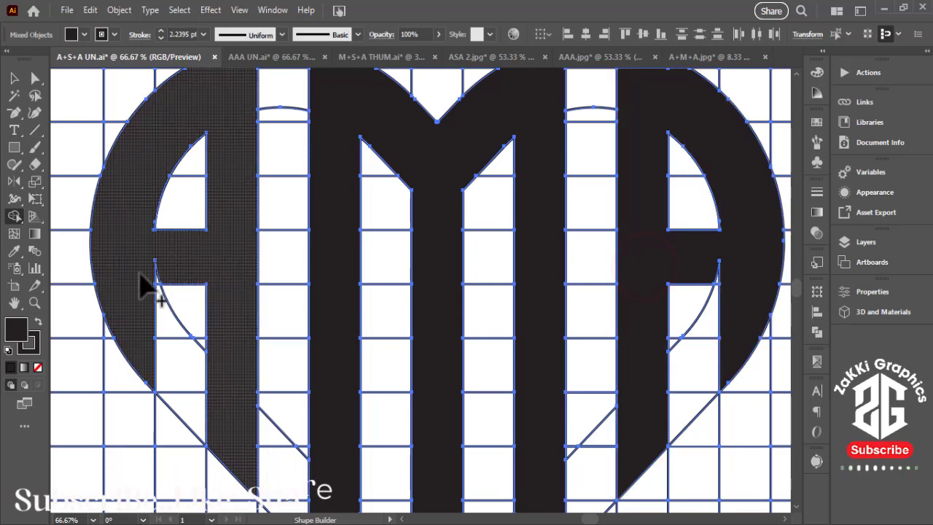
click(703, 266)
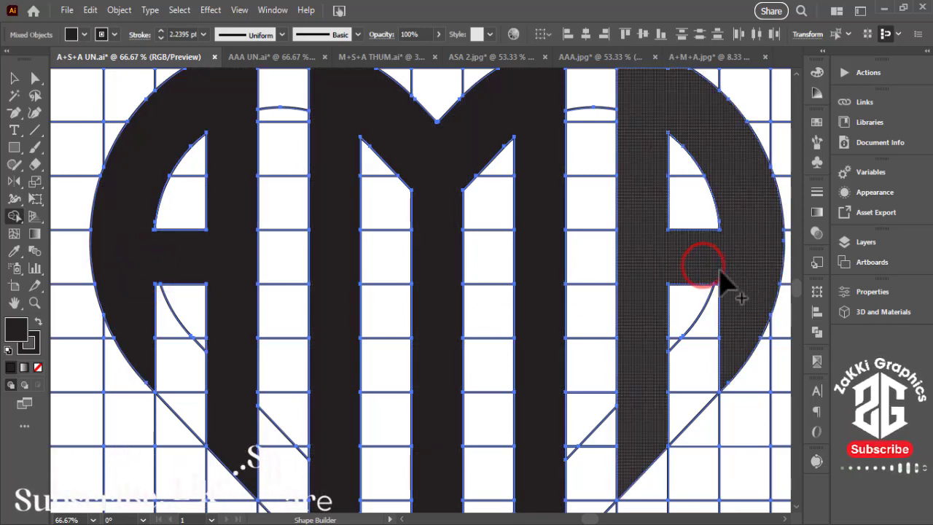
key(ctrl+minus)
key(ctrl+minus)
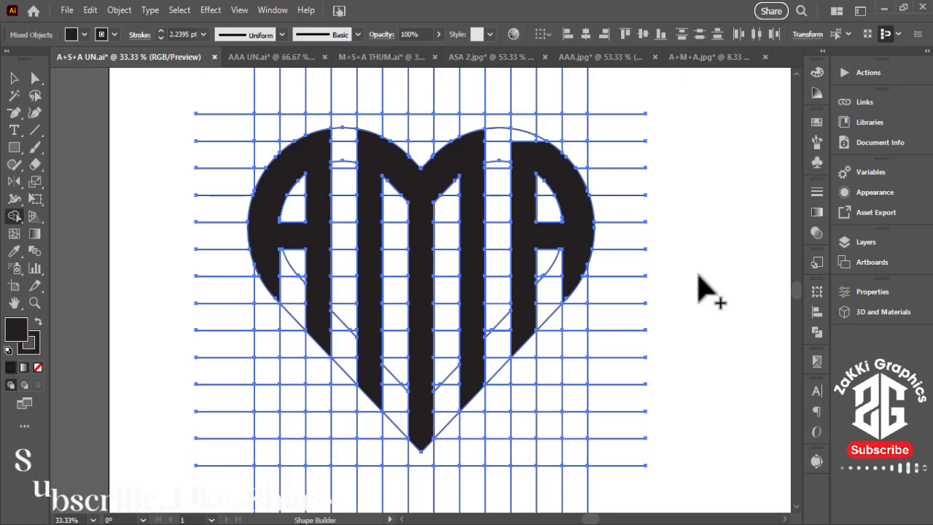
- Merge the last top piece into the right A, then ungroup the heart artwork and grid lines
click(522, 155)
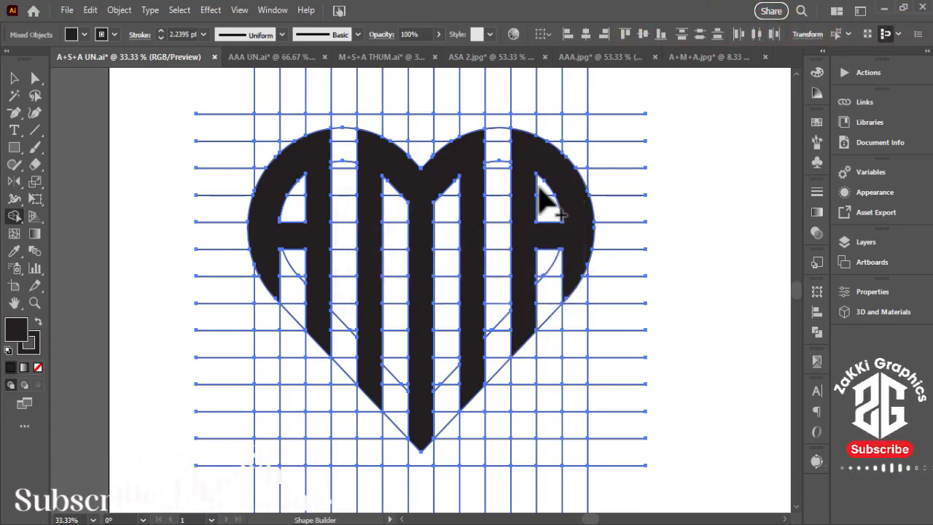
click(15, 78)
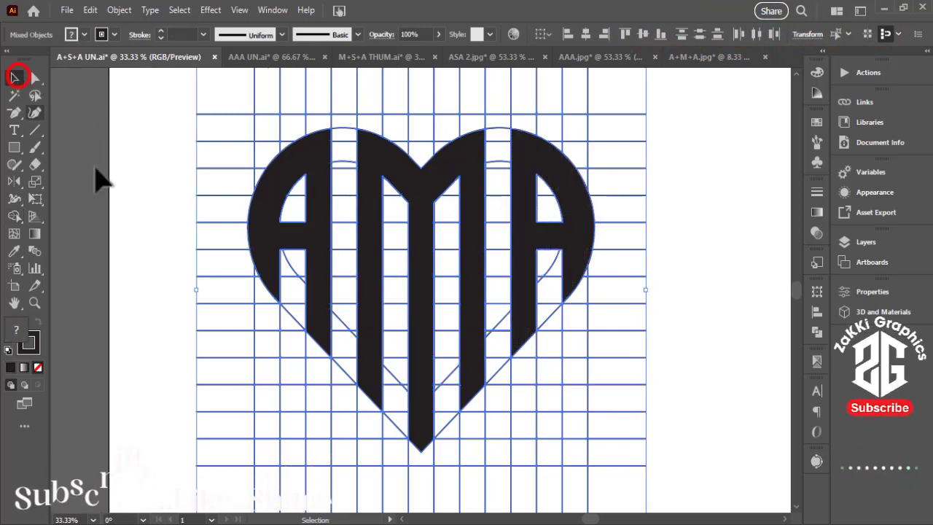
click(108, 182)
right_click(540, 239)
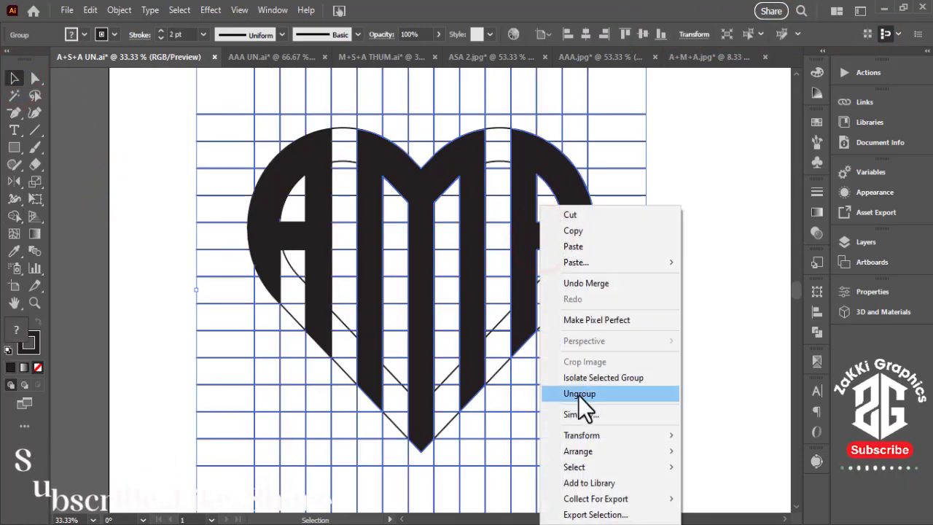
click(579, 394)
click(687, 291)
click(559, 234)
right_click(522, 247)
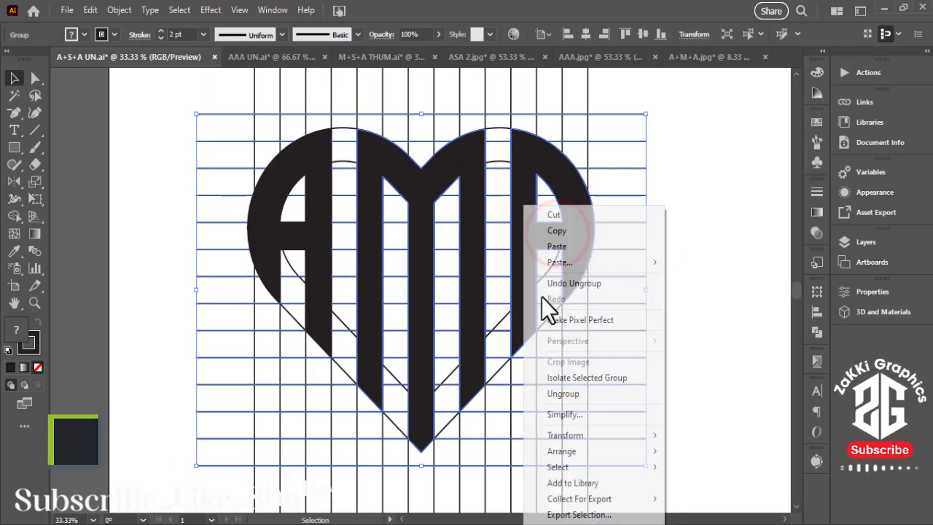
click(576, 394)
click(682, 309)
- Select the three AMA letter shapes and take them off the artboard
click(559, 241)
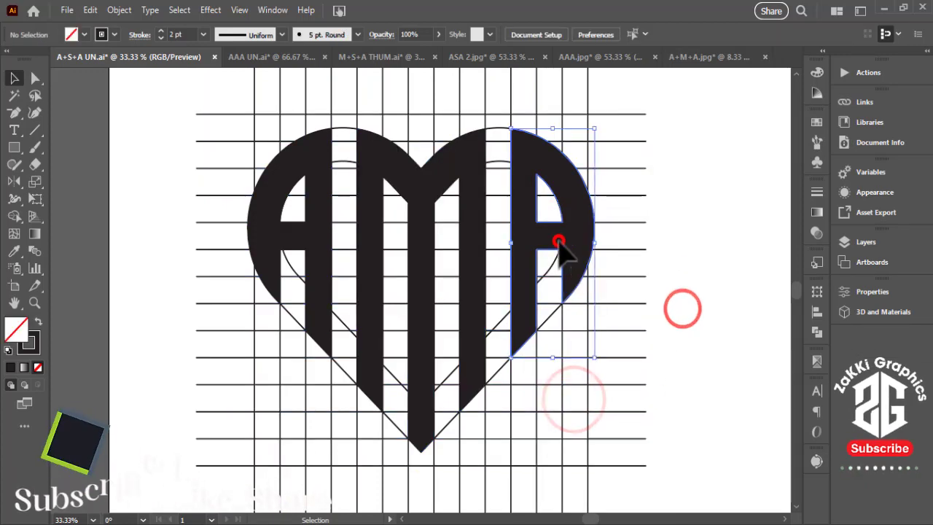
click(478, 240)
shift+click(323, 229)
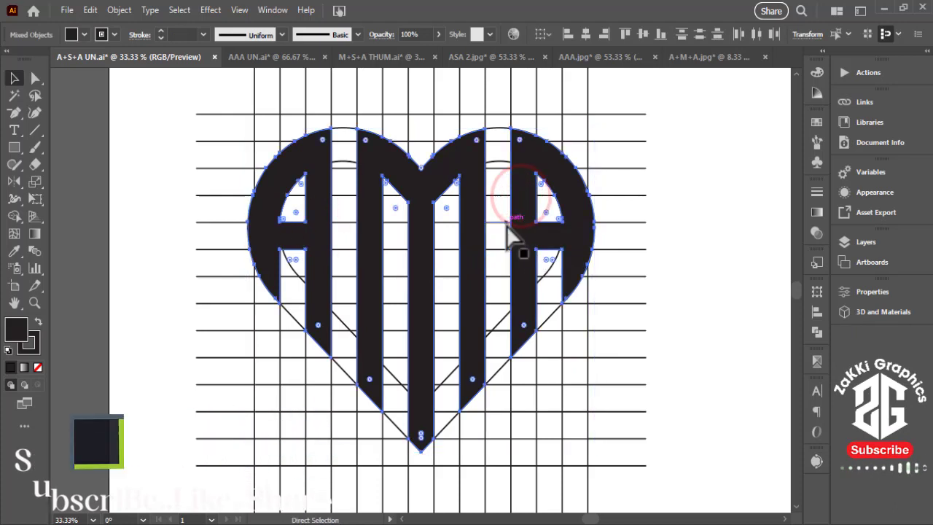
key(Delete)
- Delete all the construction grid lines and zoom out to fit the artboard
mouse_move(203, 99)
mouse_down()
mouse_move(735, 446)
mouse_move(737, 478)
mouse_up()
key(Delete)
key(ctrl+minus)
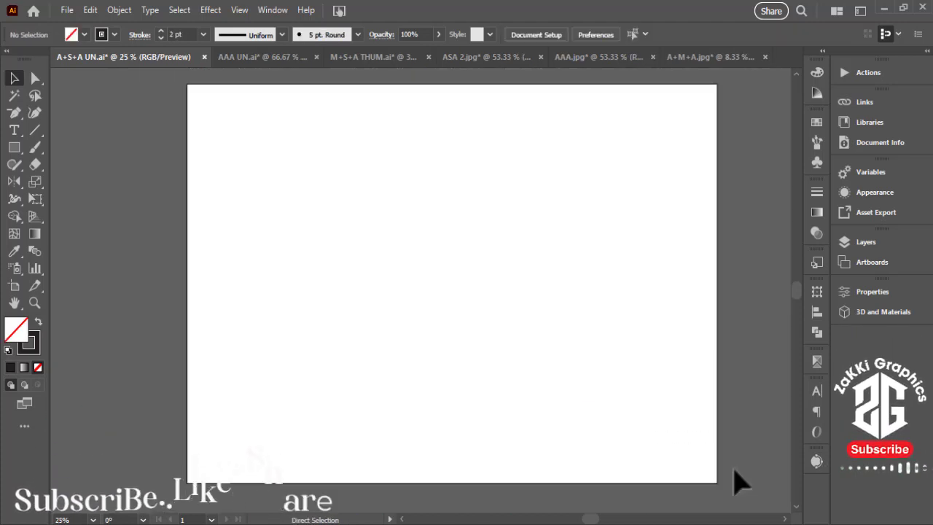
- Paste the black AMA heart letters back, scale them up and move them into the upper centre
drag(612, 328, 574, 333)
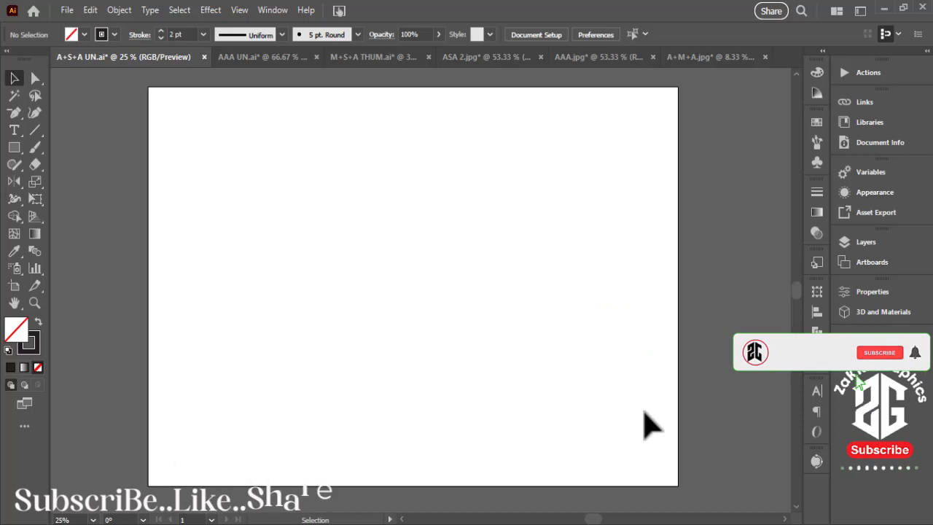
key(ctrl+v)
mouse_move(494, 260)
mouse_down()
mouse_move(521, 295)
mouse_move(550, 266)
mouse_up()
drag(548, 187, 542, 181)
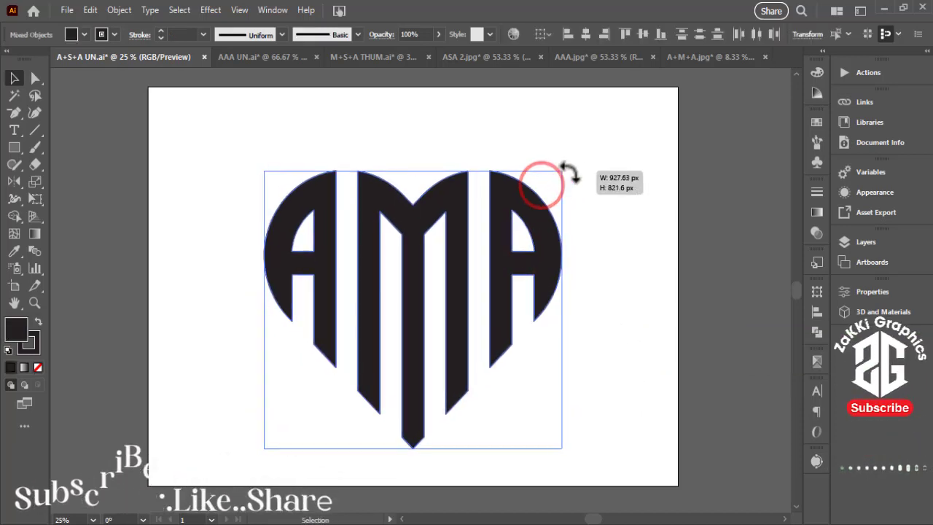
drag(514, 291, 514, 262)
click(611, 282)
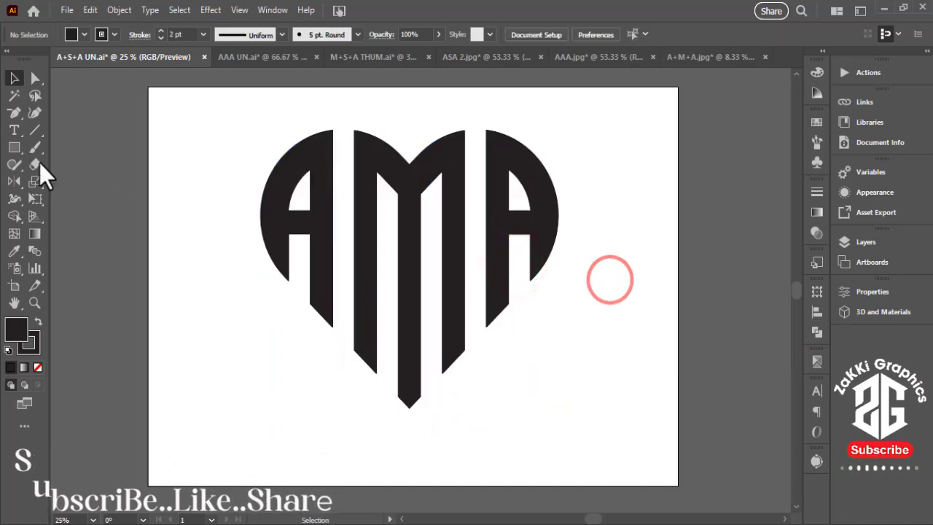
click(16, 130)
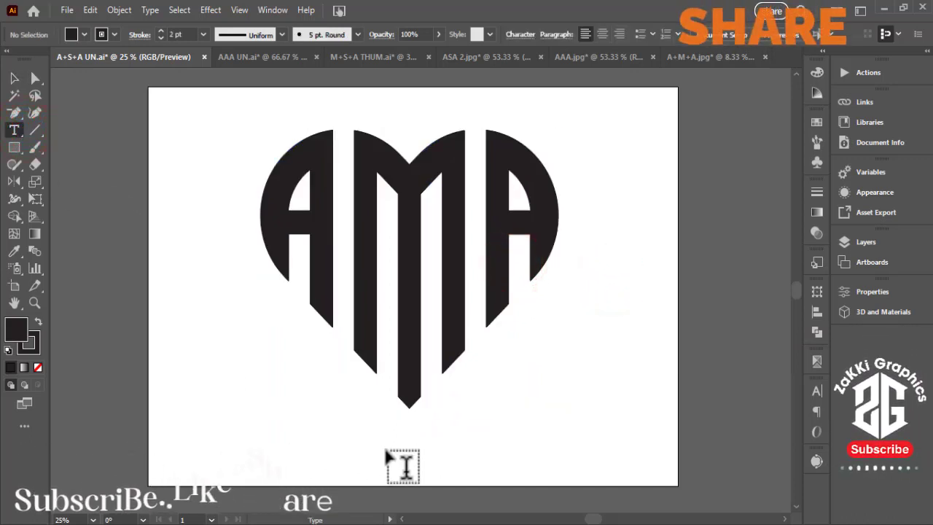
- Add a line of tagline text below the heart and enlarge it
click(343, 443)
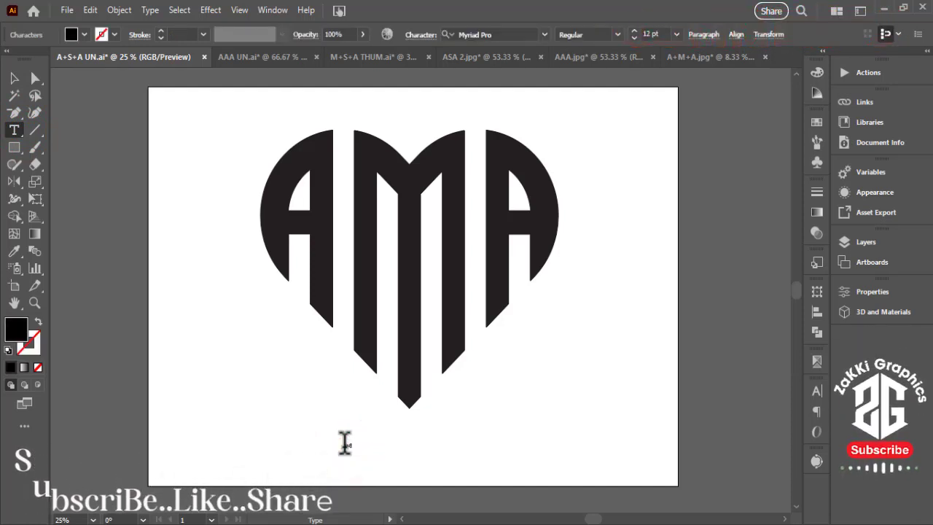
text(AMA)
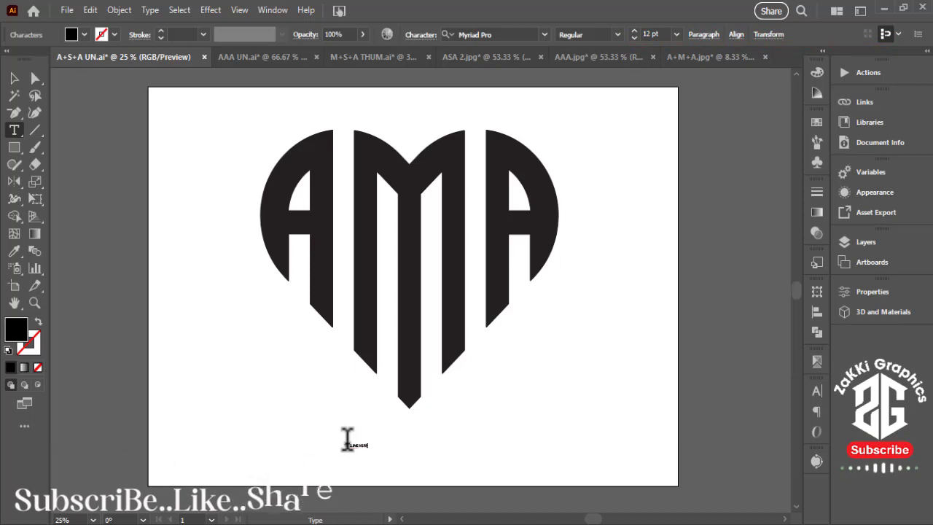
click(14, 78)
click(356, 443)
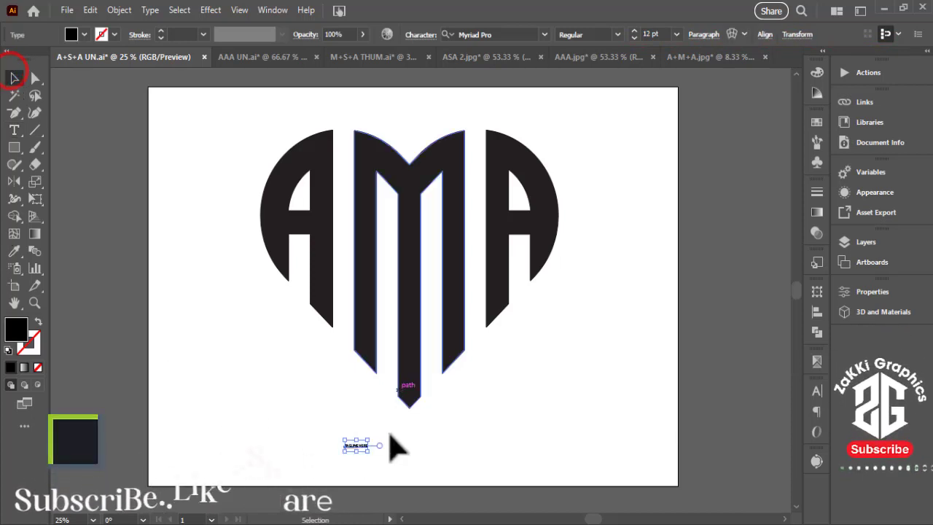
mouse_move(368, 440)
mouse_down()
mouse_move(494, 397)
mouse_move(530, 460)
mouse_up()
- Set the tagline font to Bebas Neue Regular and scale it to the heart's width
click(545, 34)
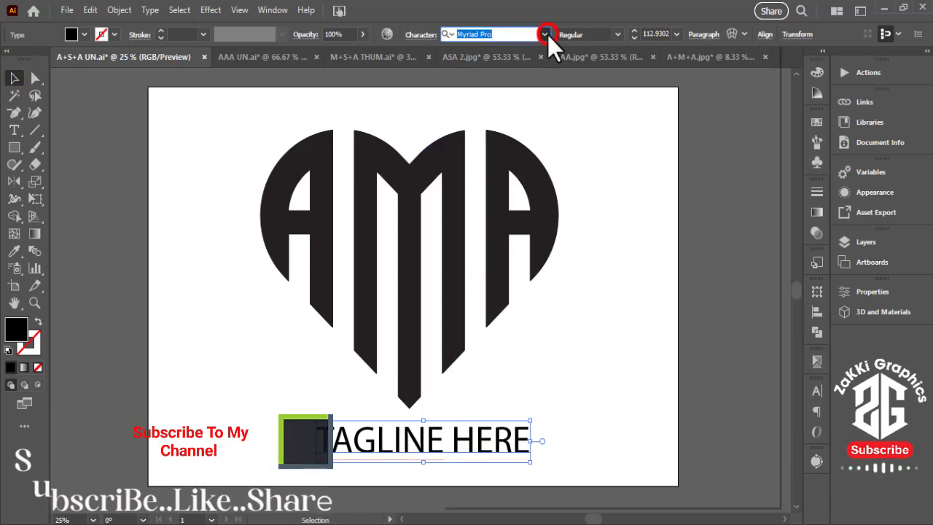
click(554, 213)
click(634, 174)
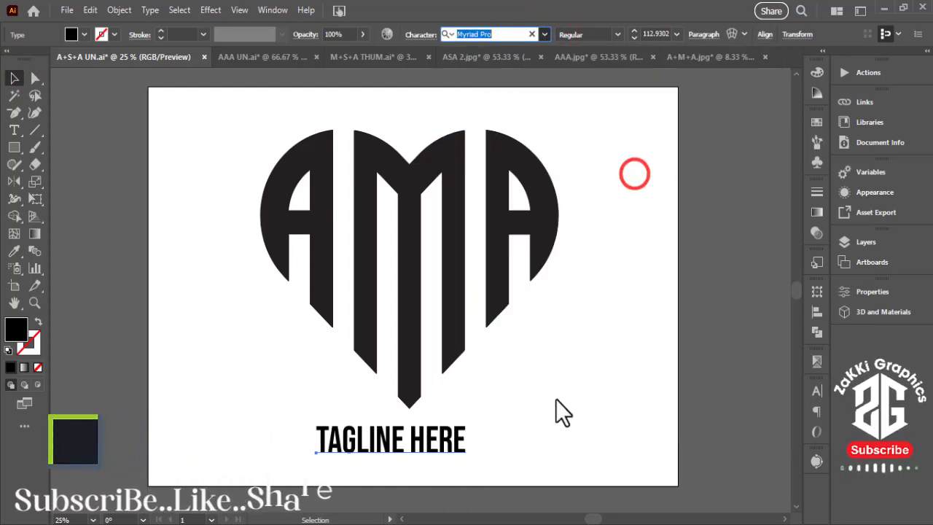
drag(467, 422, 487, 442)
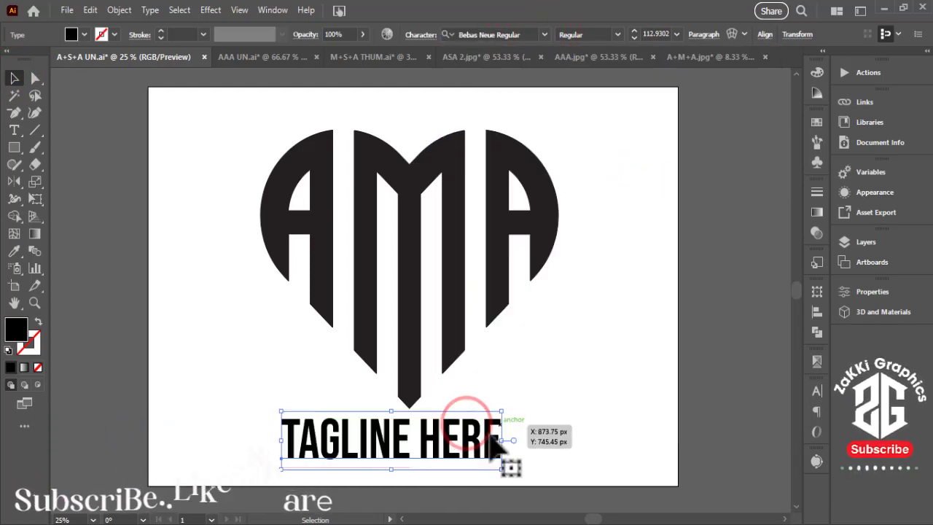
click(563, 394)
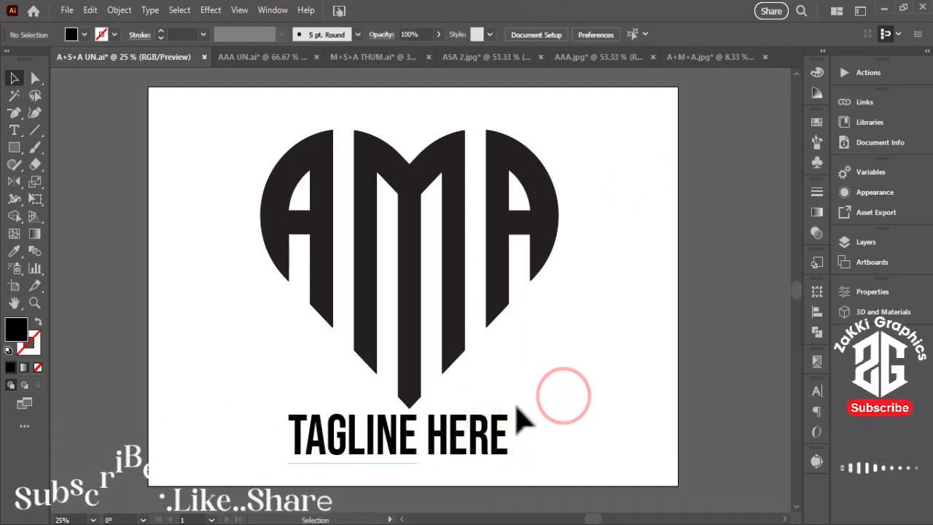